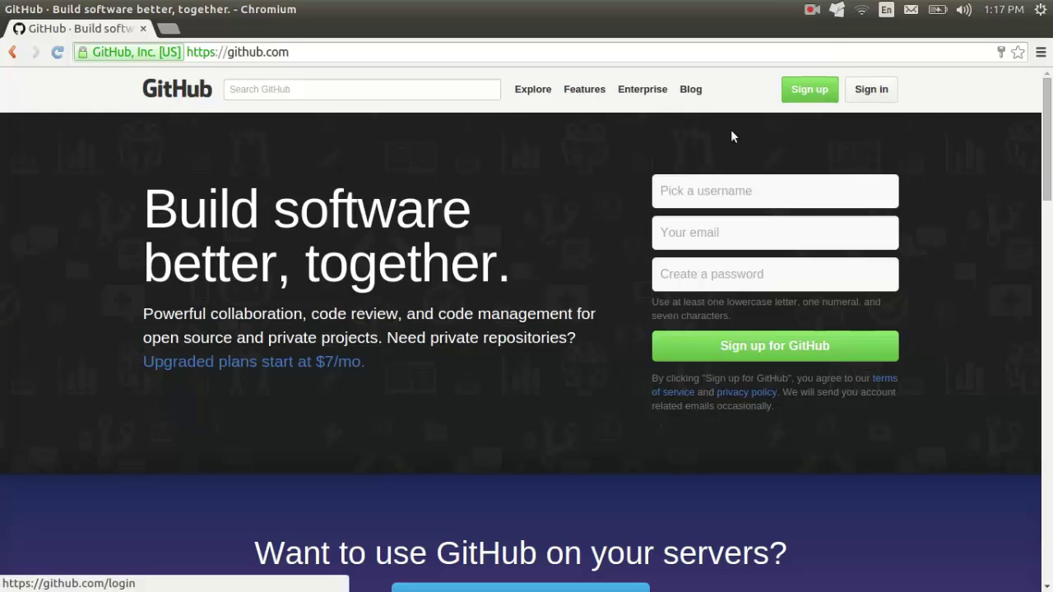
Step: Sign in to GitHub with the account's username and password, then scroll the dashboard's repository list
click(873, 93)
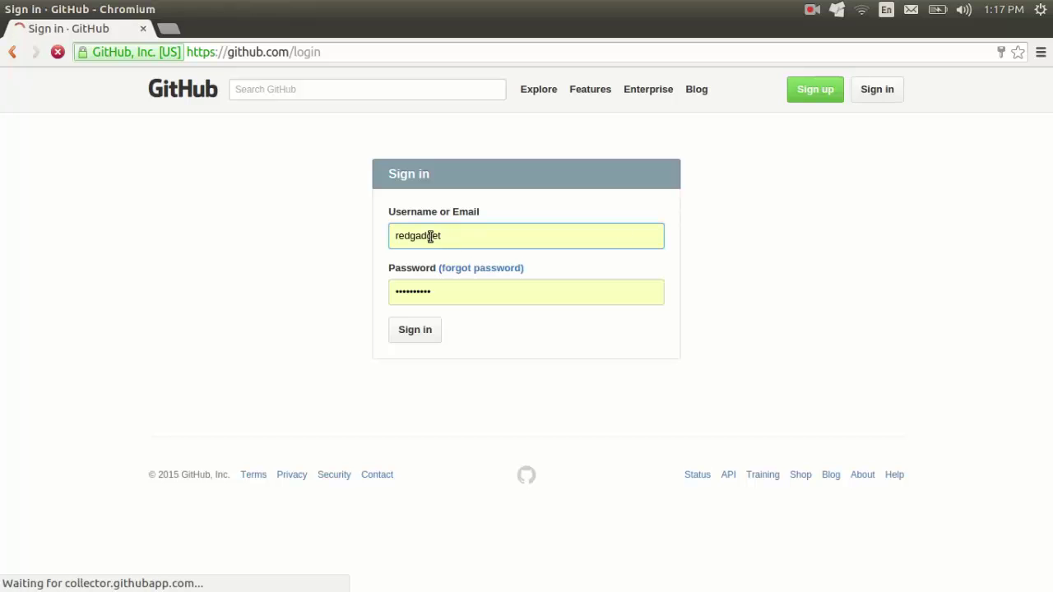
drag(469, 239, 390, 242)
click(258, 268)
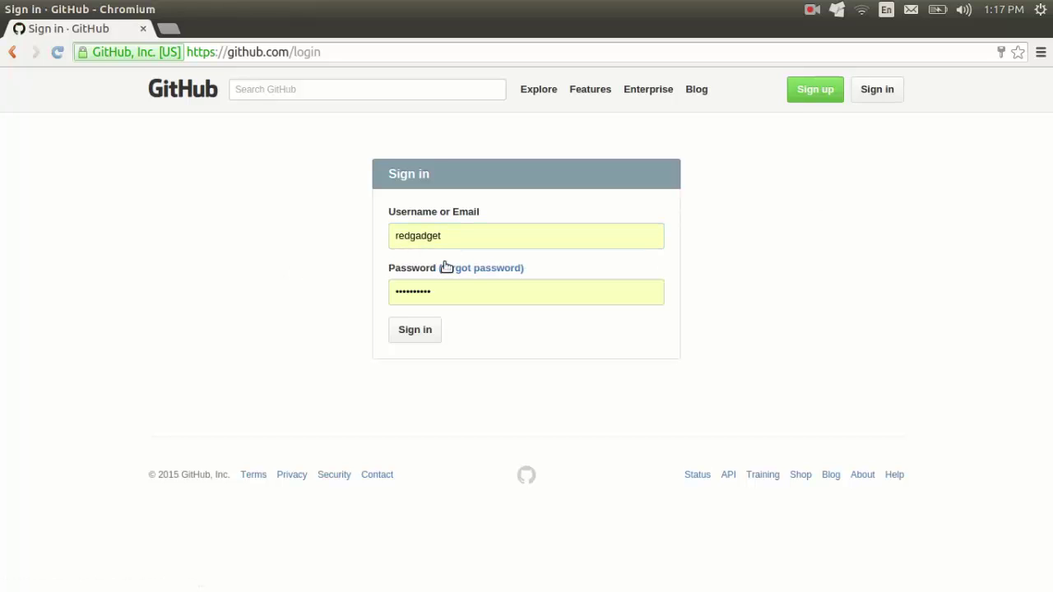
click(418, 334)
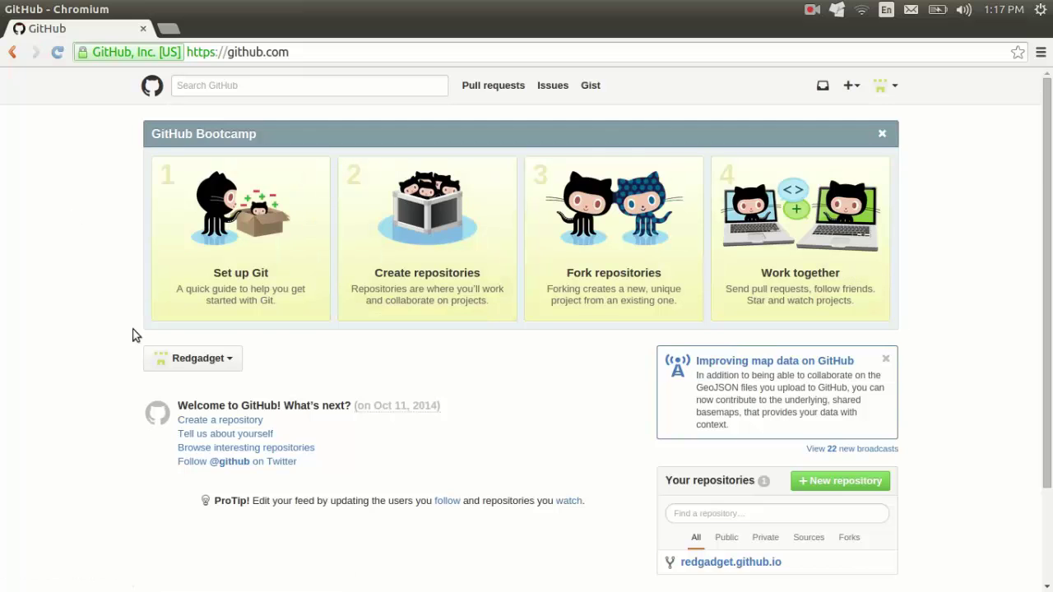
scroll(1001, 211, down, 3)
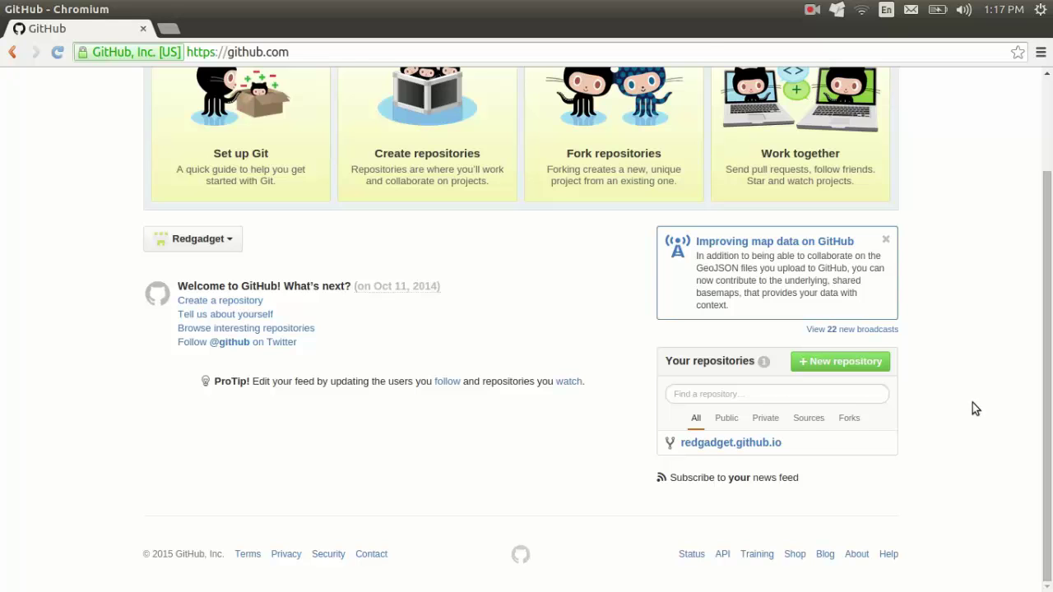
scroll(972, 409, up, 2)
scroll(974, 406, down, 1)
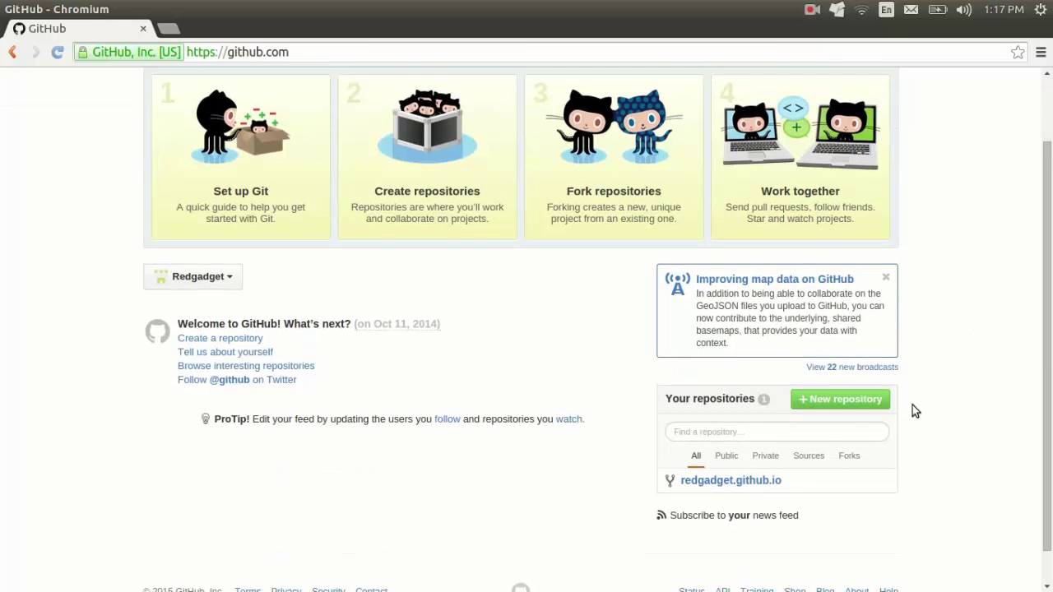
Step: Create a public repository named 'test' initialized with a README file
click(866, 407)
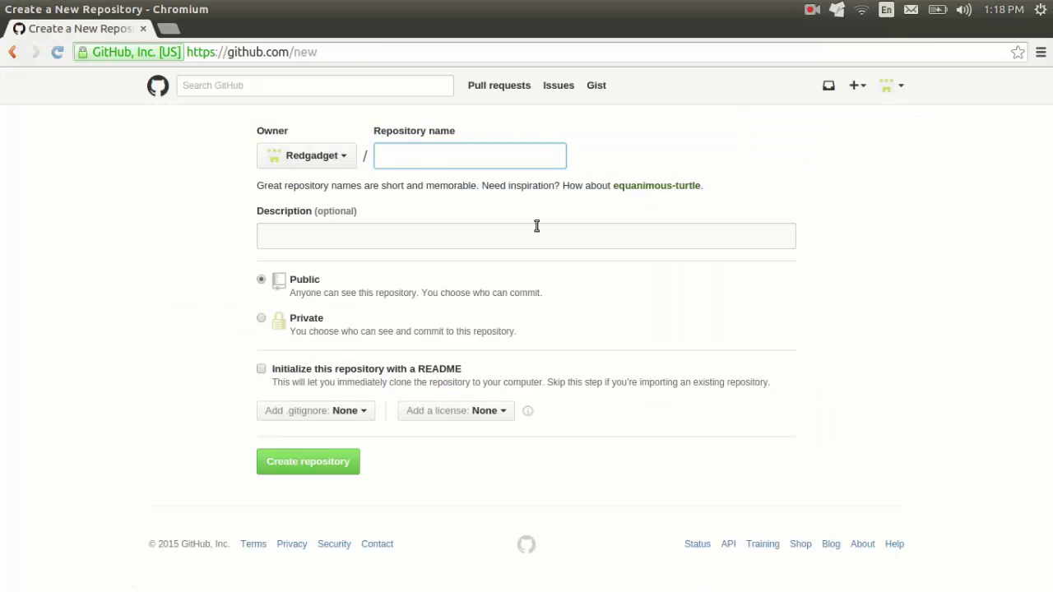
text(test)
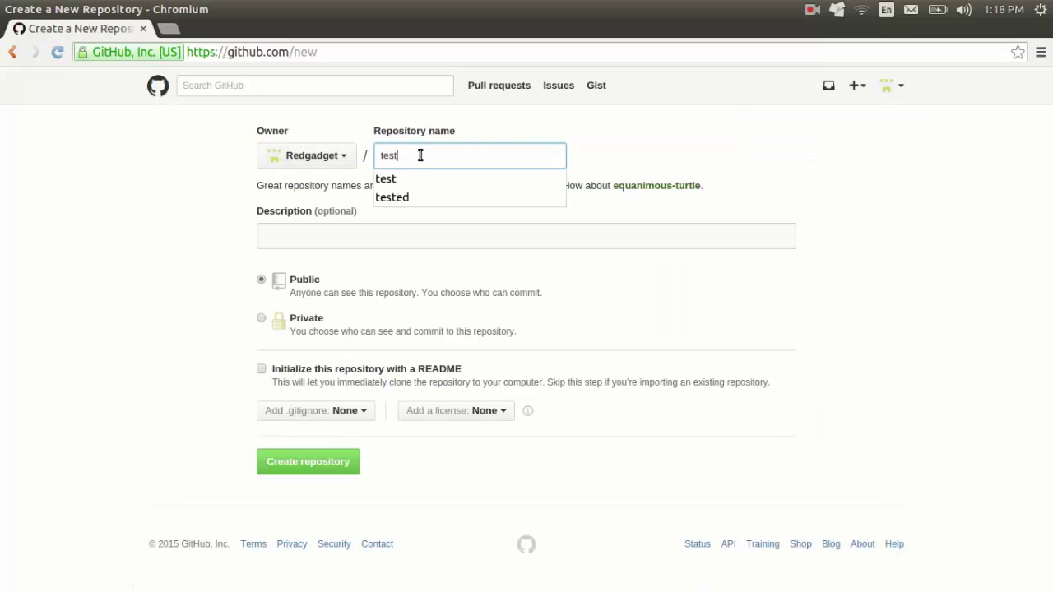
click(210, 260)
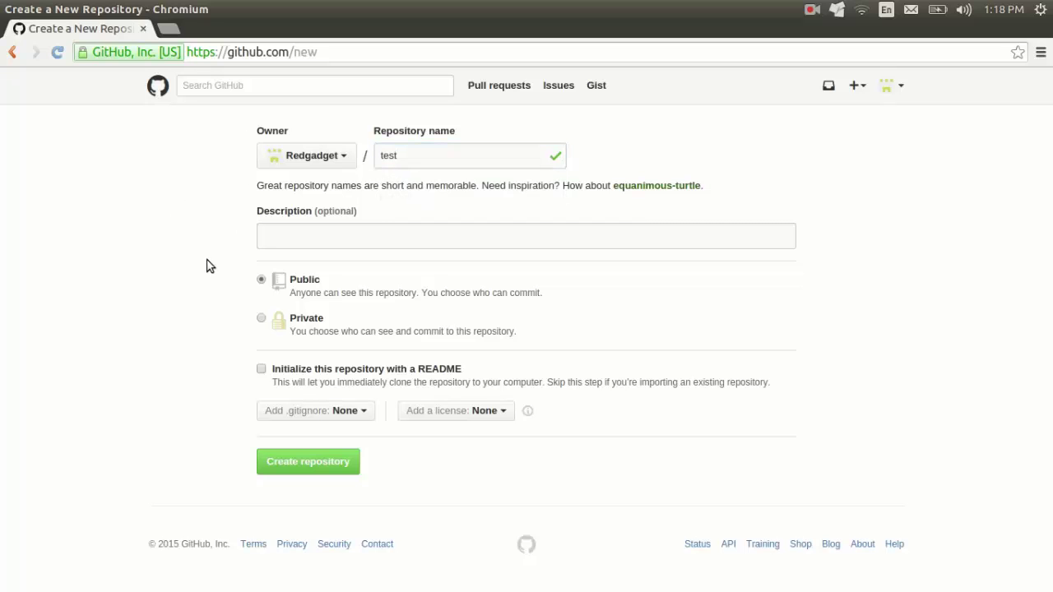
click(260, 369)
click(343, 464)
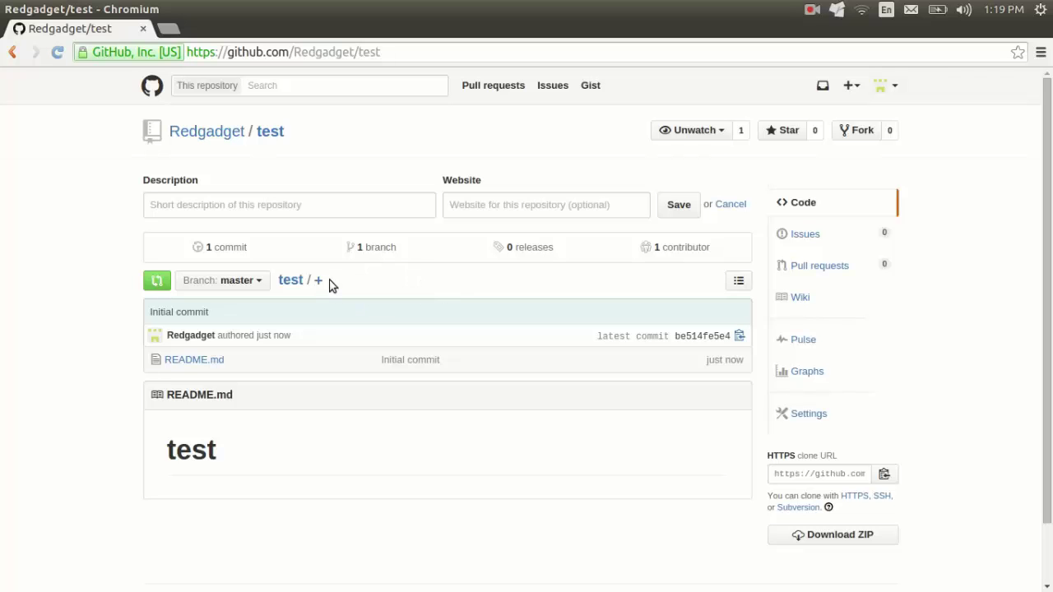
Step: Add an empty file named index.html to the test repository and commit it
click(318, 280)
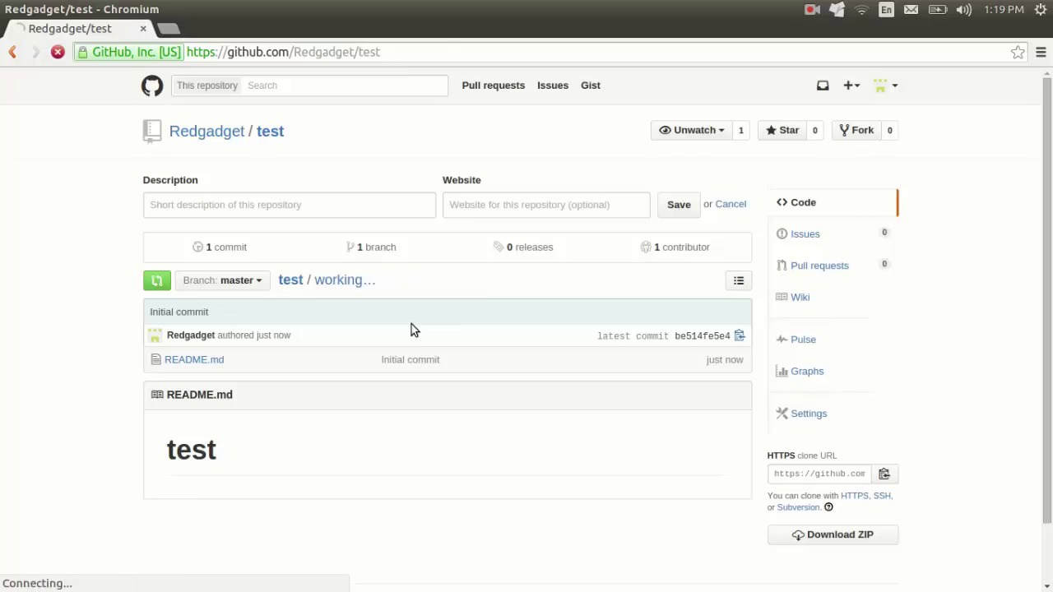
click(256, 190)
text(ide)
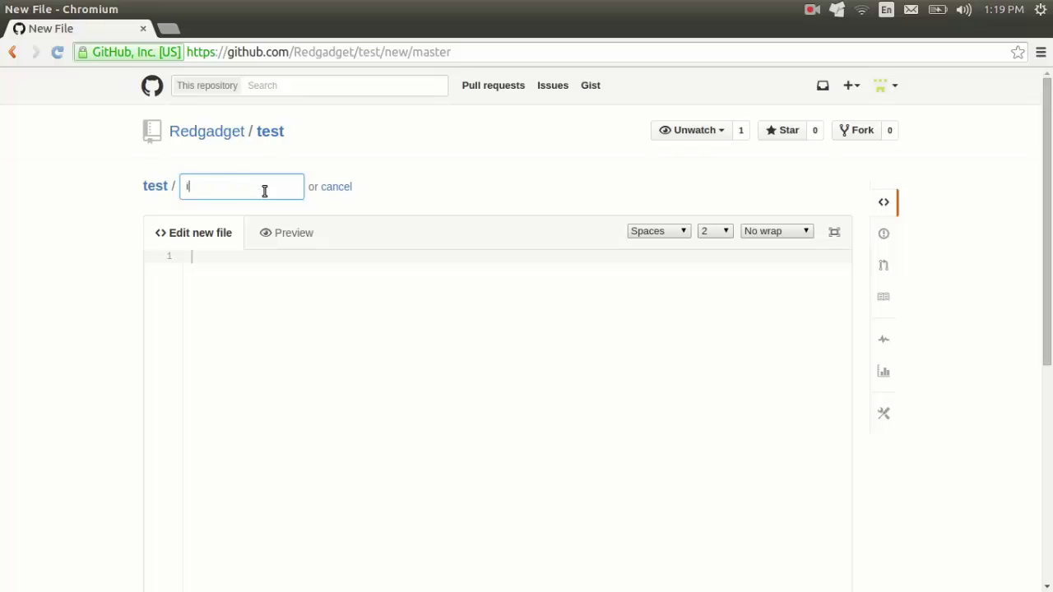
key(BackSpace)
key(BackSpace)
text(ndex.)
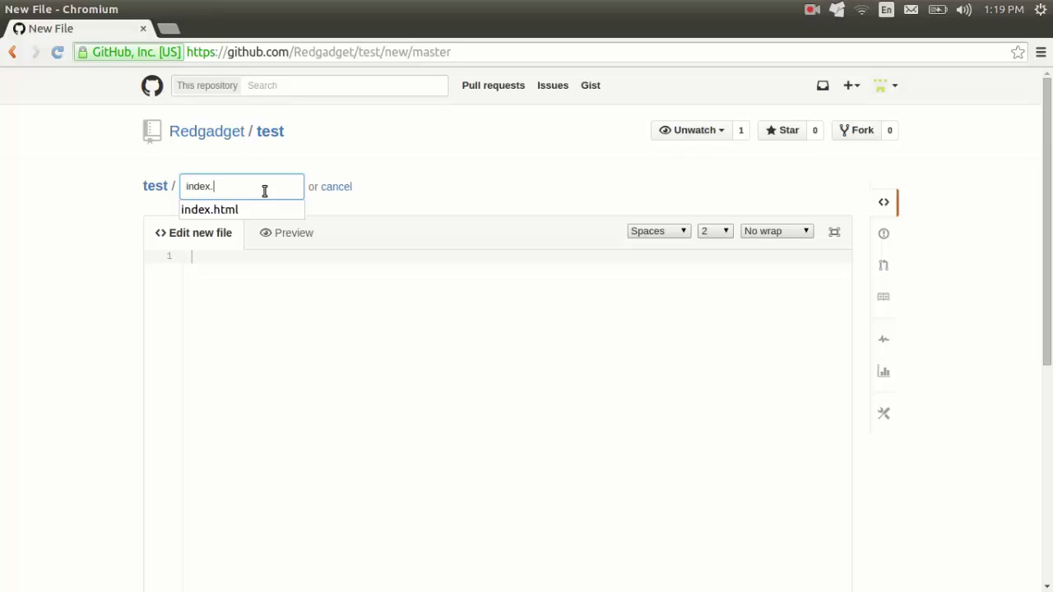
text(html)
key(Tab)
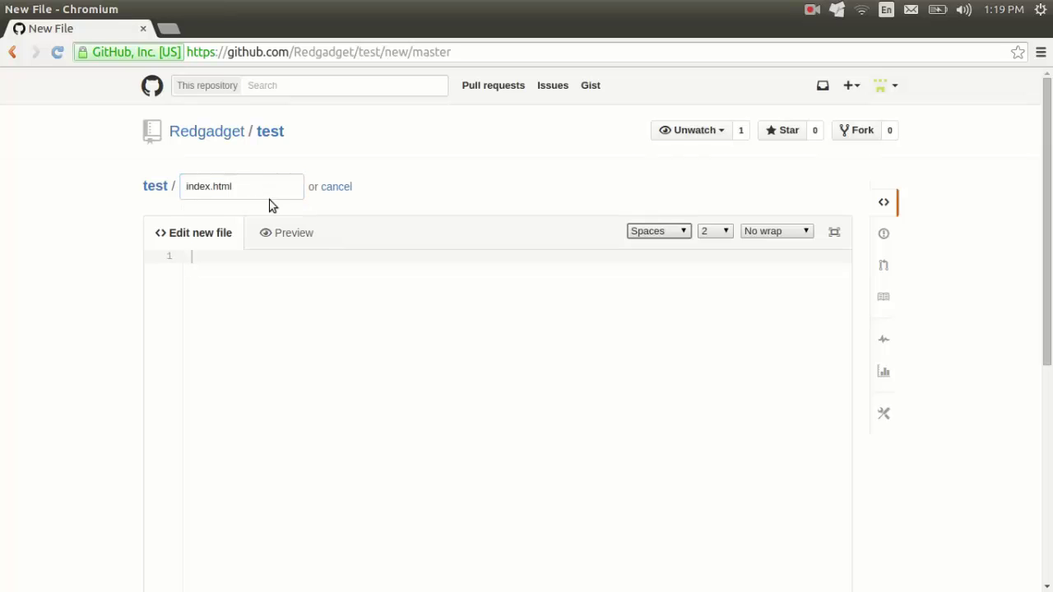
scroll(275, 381, down, 4)
scroll(303, 425, down, 3)
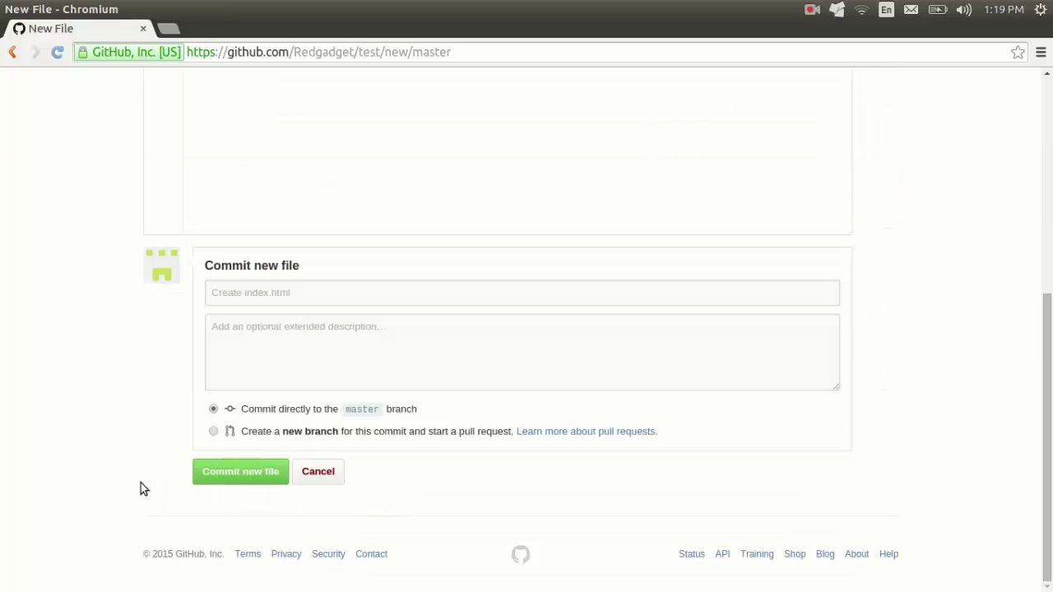
click(249, 297)
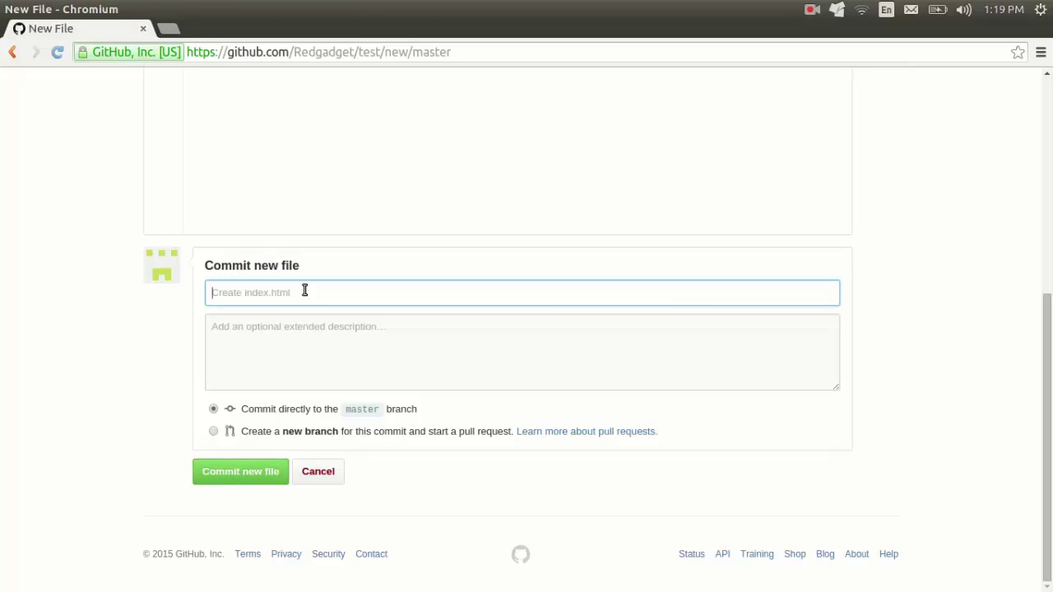
scroll(118, 315, up, 4)
scroll(118, 311, down, 5)
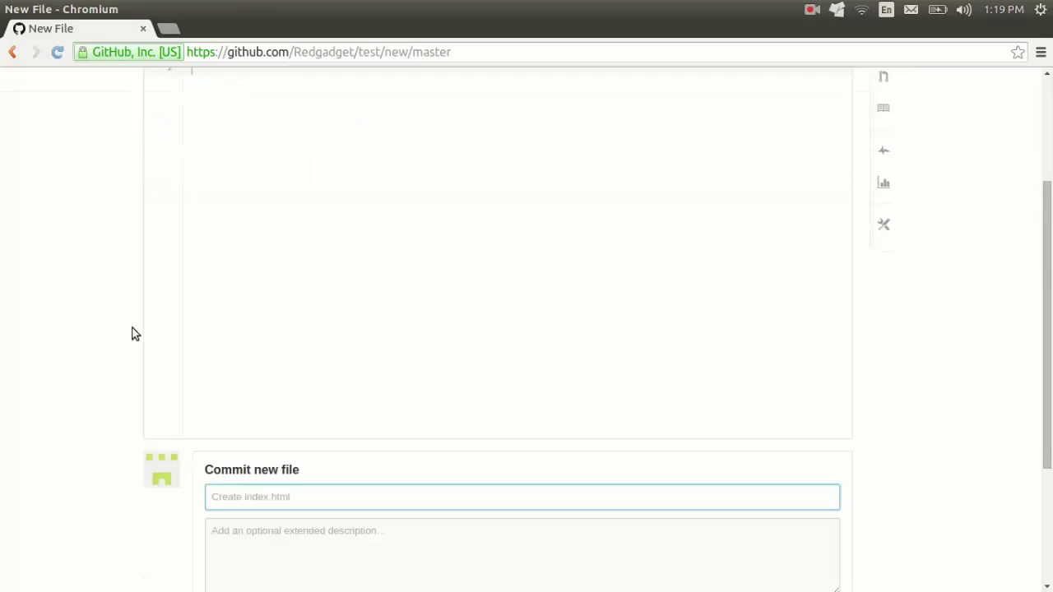
click(251, 472)
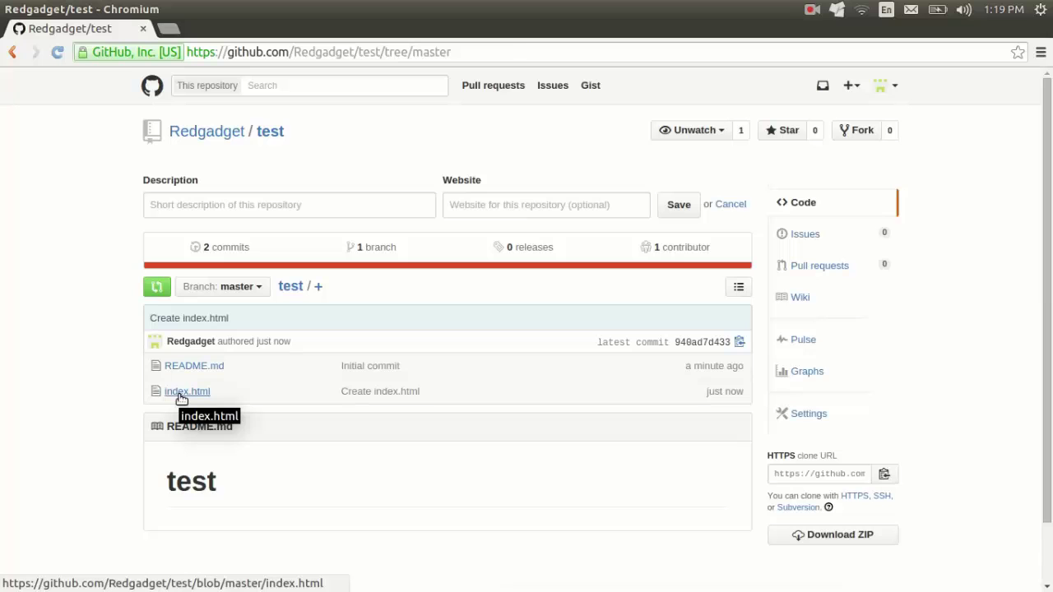
Step: Open index.html from the repository and put it in edit mode
click(182, 393)
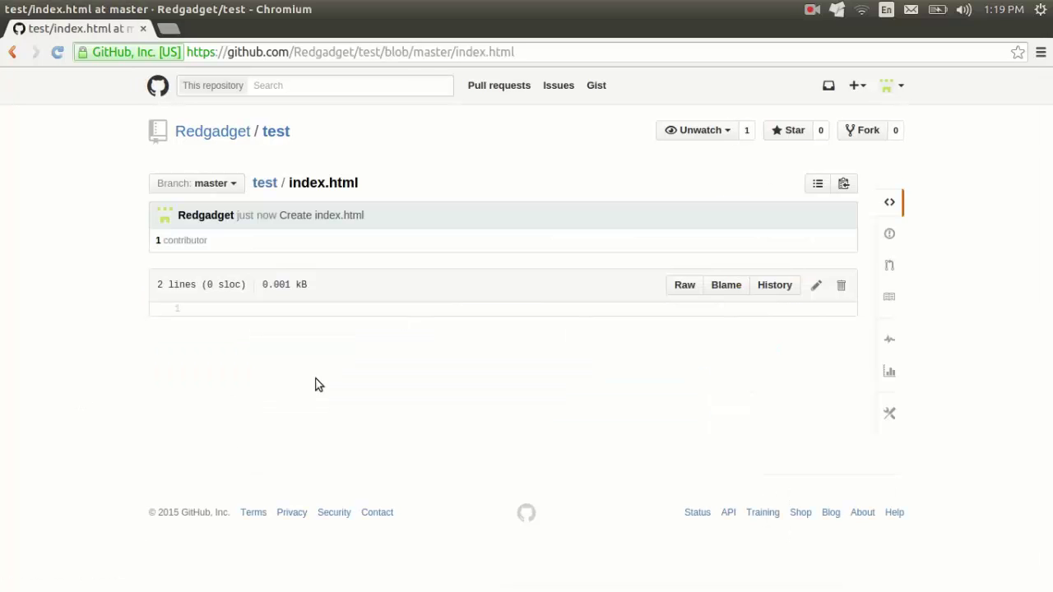
click(817, 286)
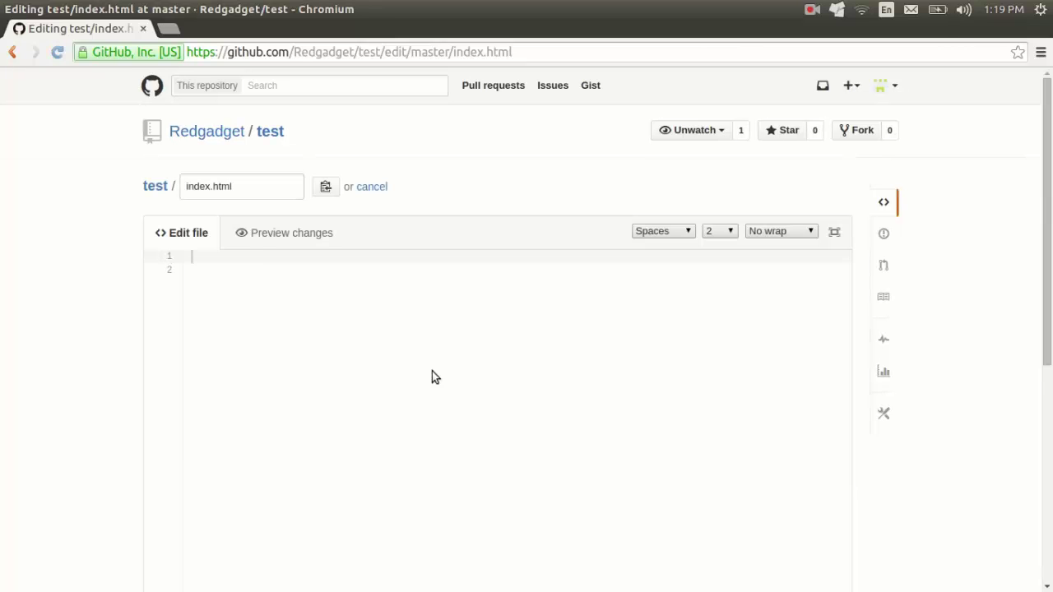
key(alt+Left)
key(t)
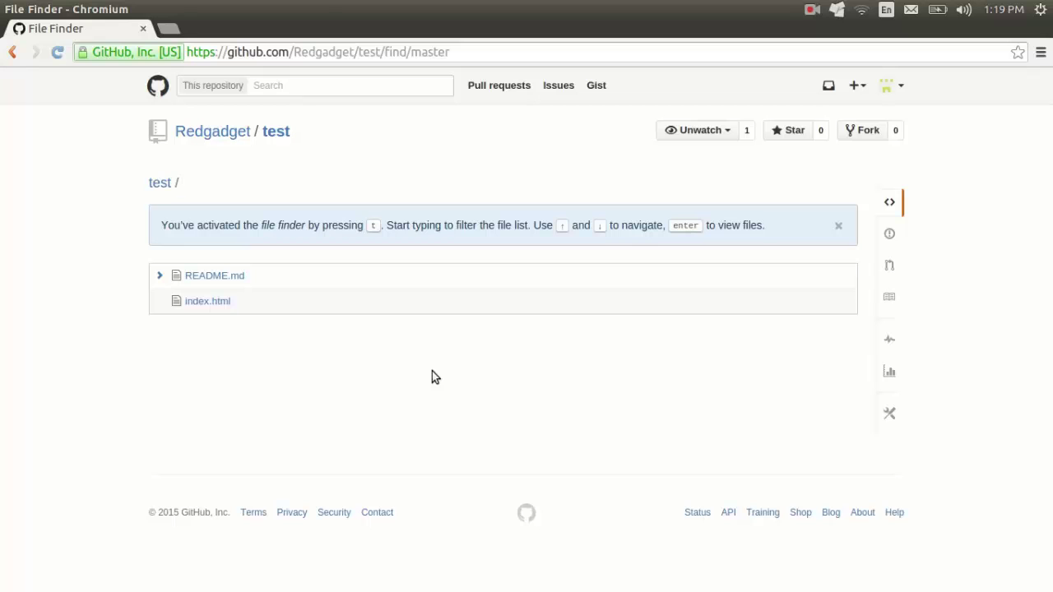
click(216, 302)
click(815, 285)
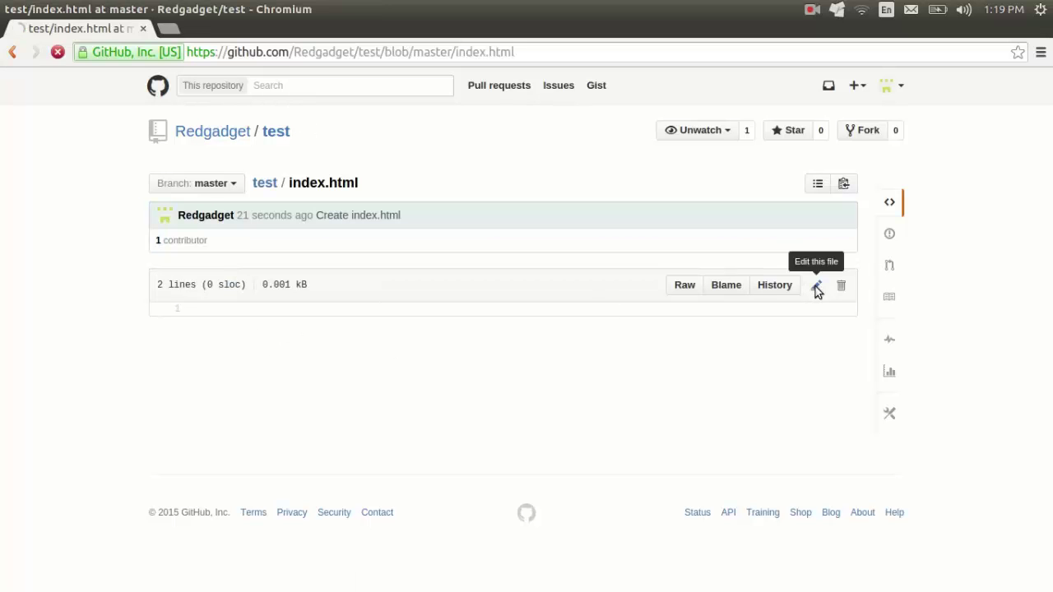
Step: Write the HTML skeleton with title 'First website' and an h1 'This is my first github page'
click(222, 271)
text(<)
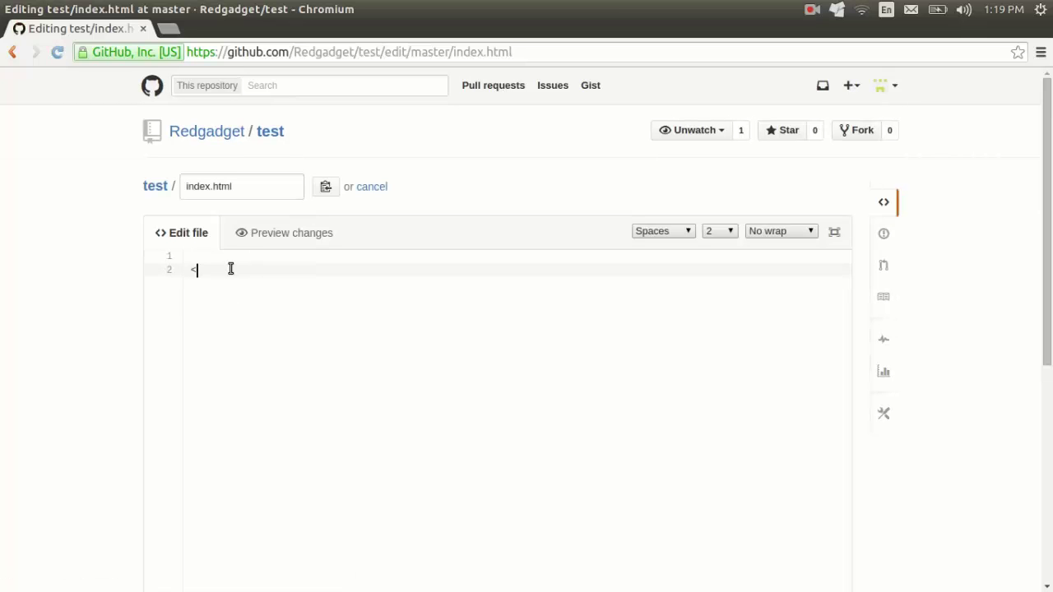
text(html>)
key(Return)
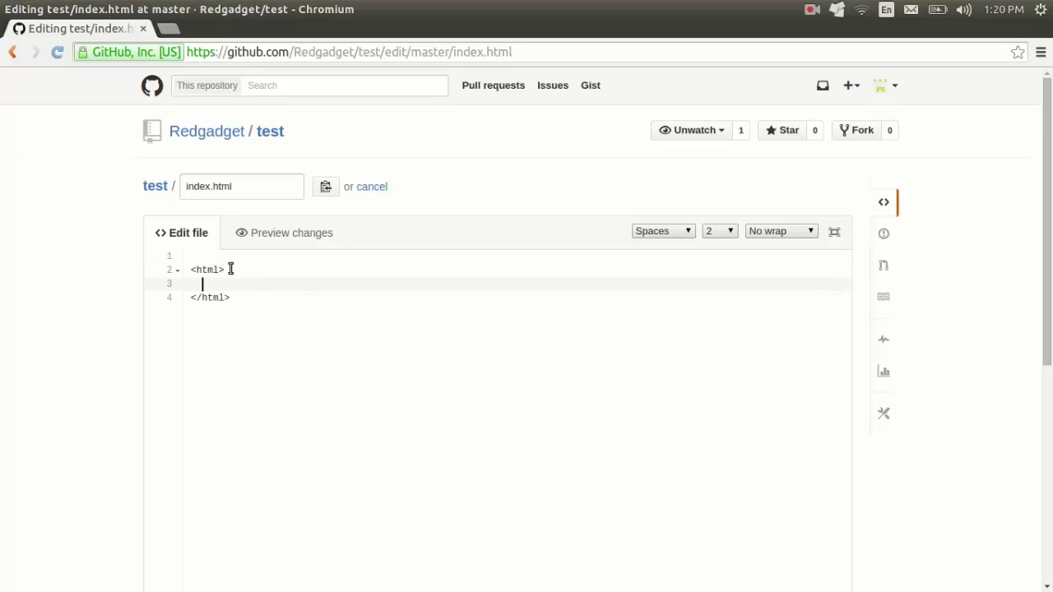
text(<title>)
key(Return)
text(First)
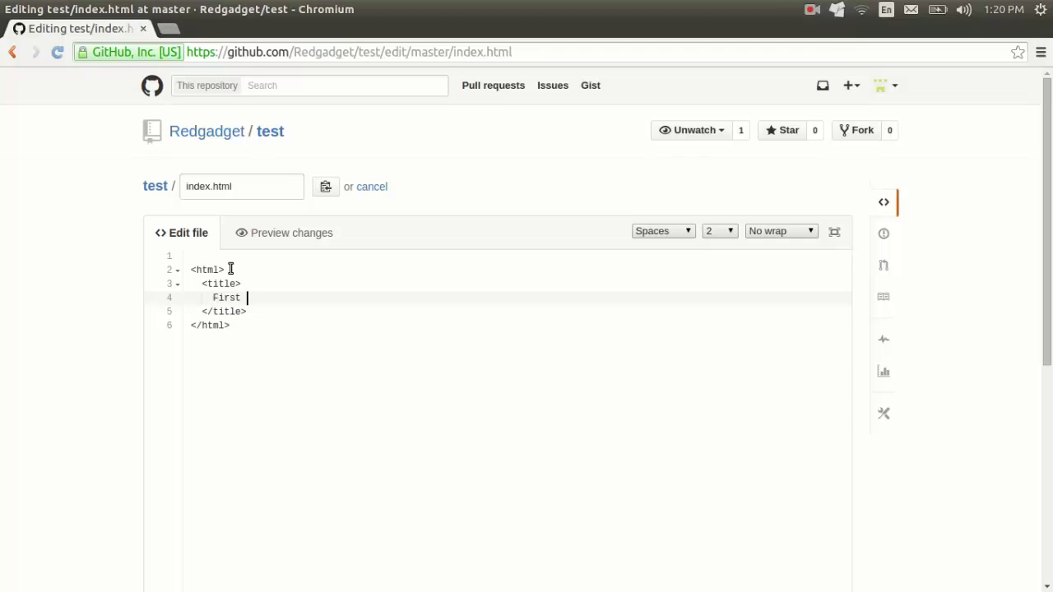
text(website)
key(Down)
key(Down)
key(Up)
key(Return)
key(Return)
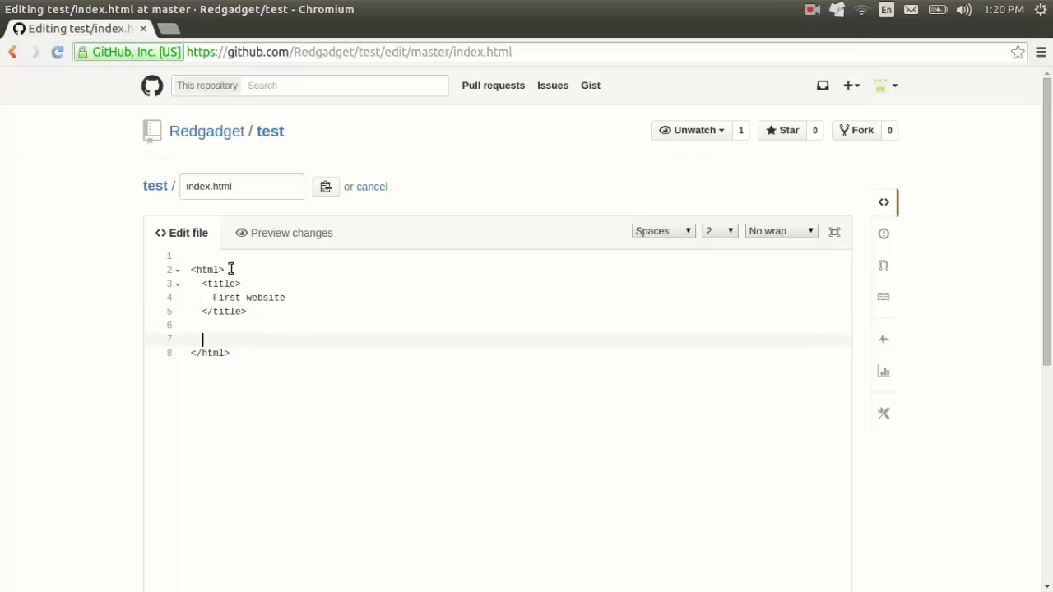
text(<body>)
key(Return)
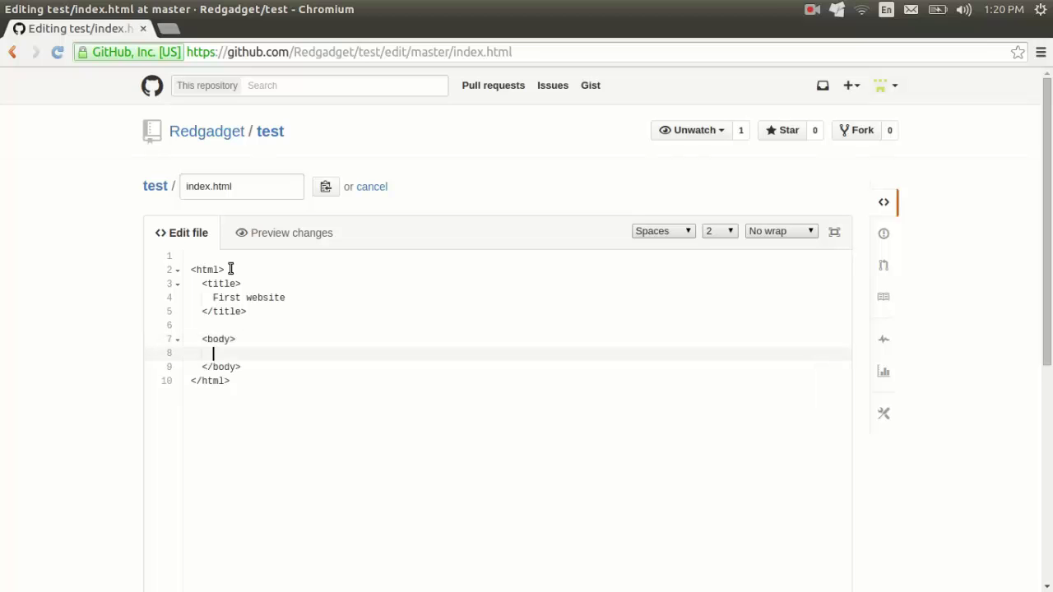
text(<)
text(h1)
text(>)
text(This is )
text(my first )
text(github p)
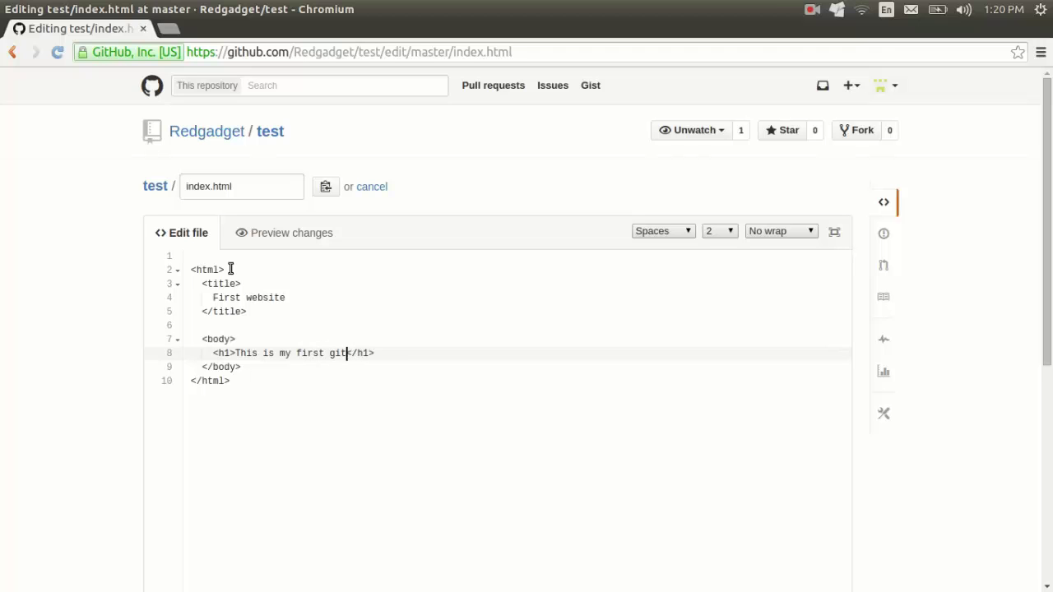
text(age)
key(Right)
key(Right)
key(Right)
key(Right)
key(Right)
key(Down)
key(Return)
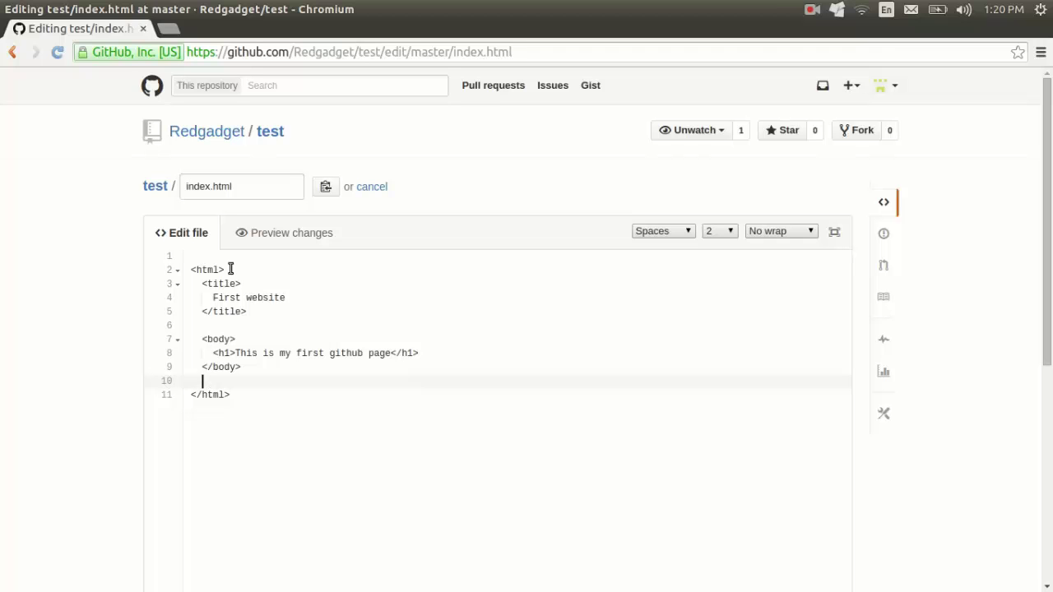
Step: Add a style block giving body background-color:green, color:#fff and text-align:center
click(229, 257)
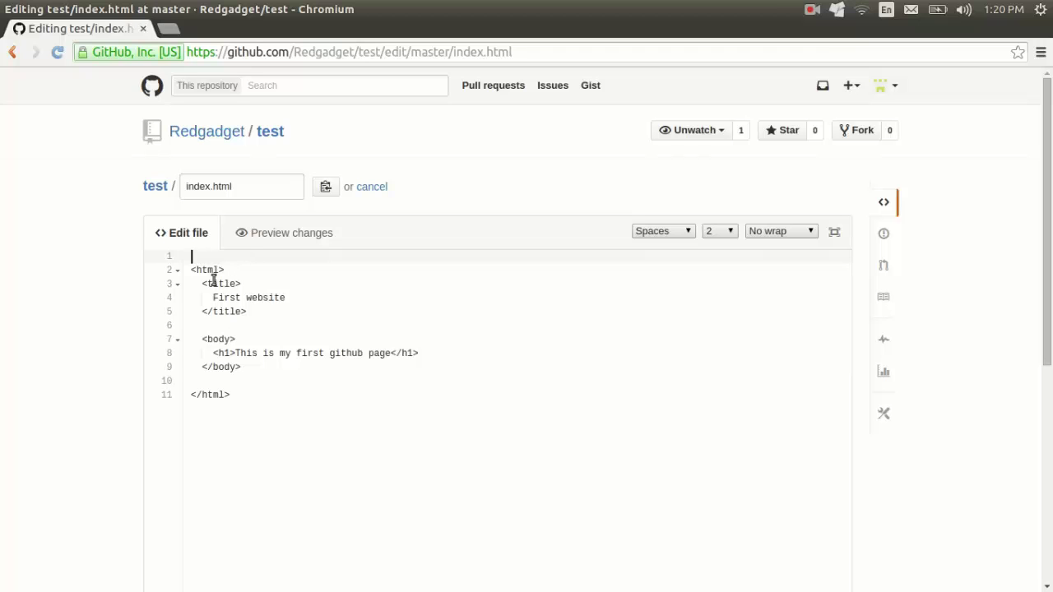
click(243, 380)
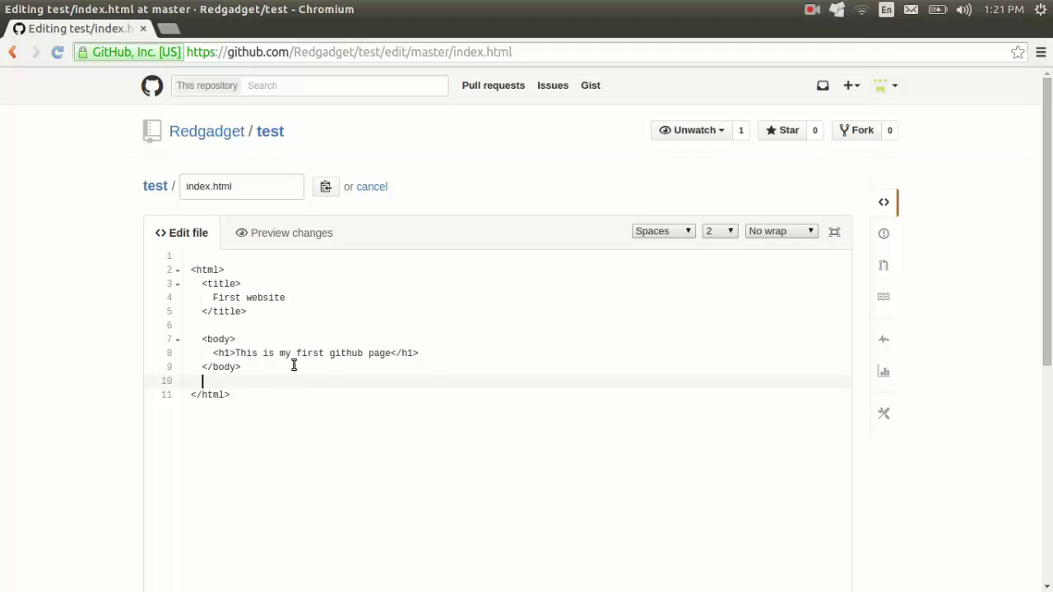
key(Return)
key(Return)
key(Up)
text(<styl)
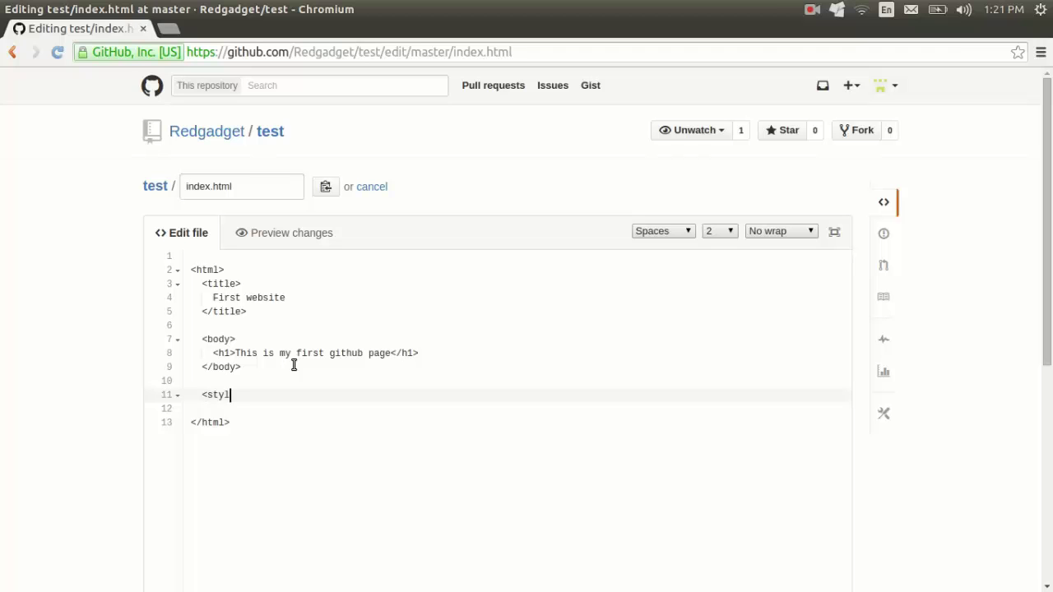
text(e>)
key(Return)
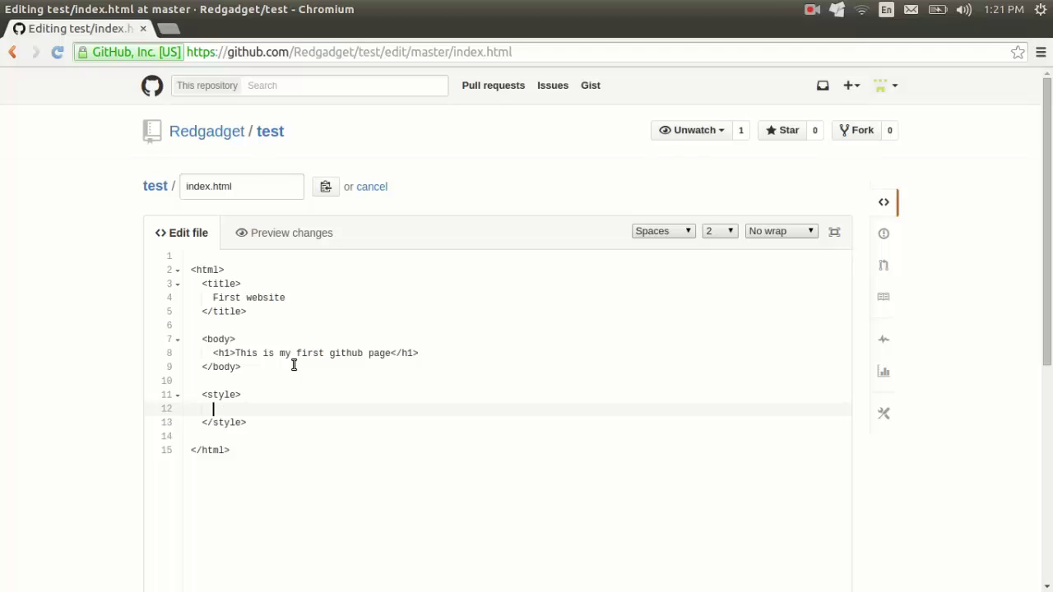
text(body {)
key(Return)
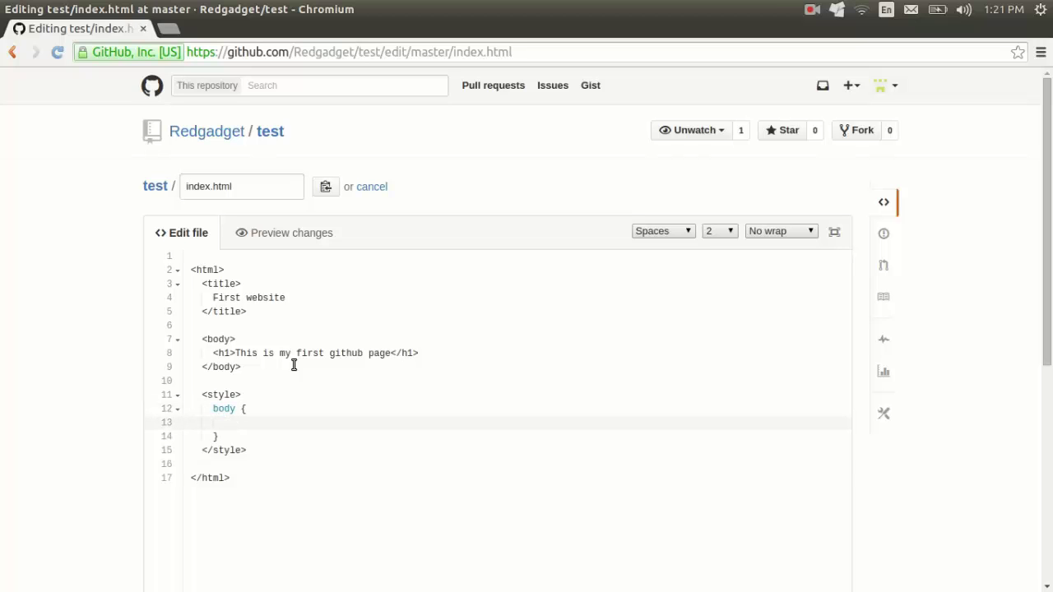
text(background-color:green;)
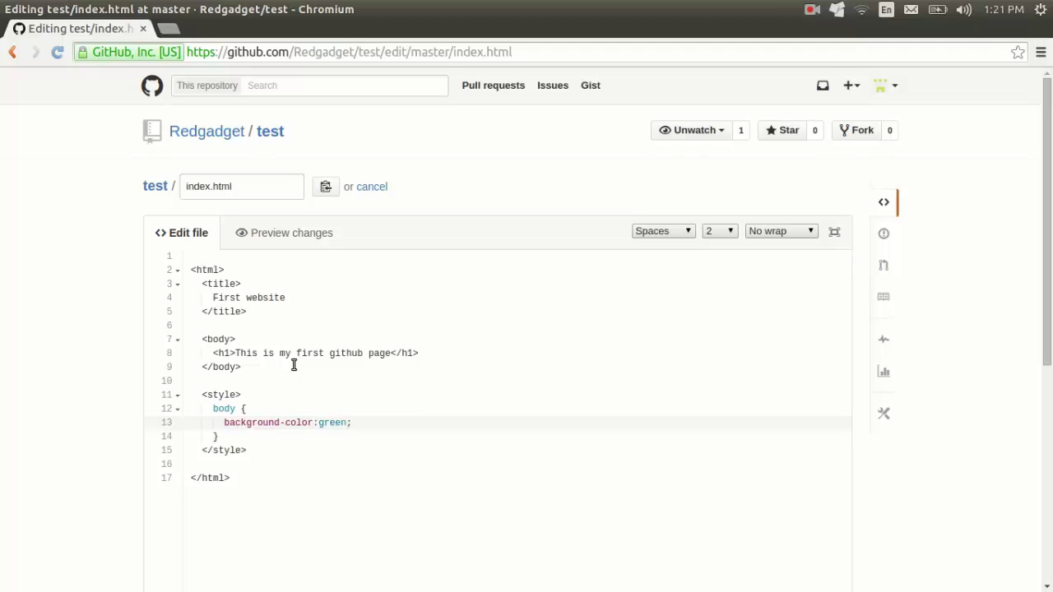
key(Return)
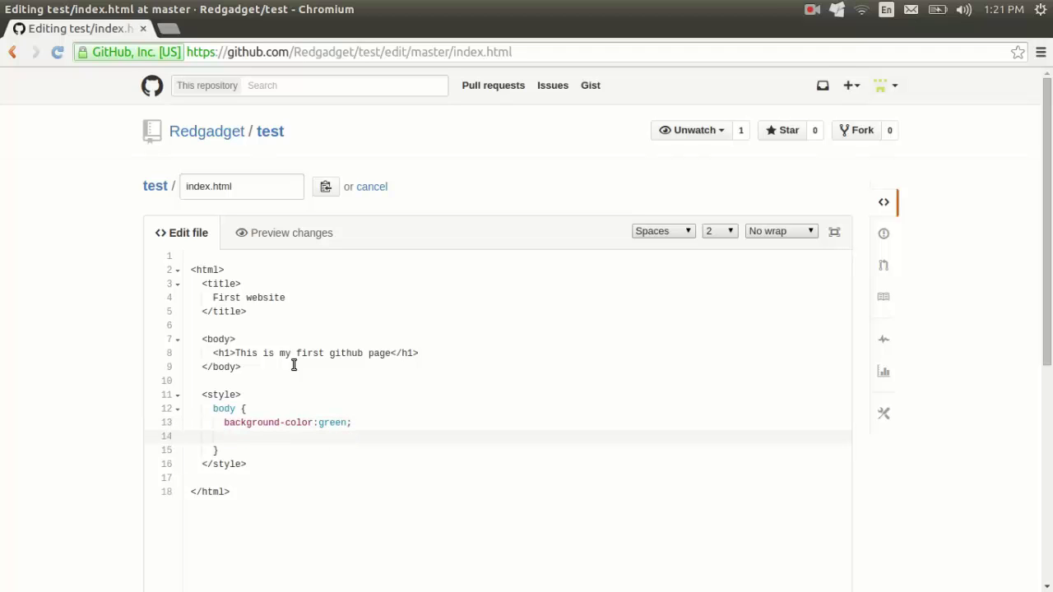
text(color:#fff;)
key(Return)
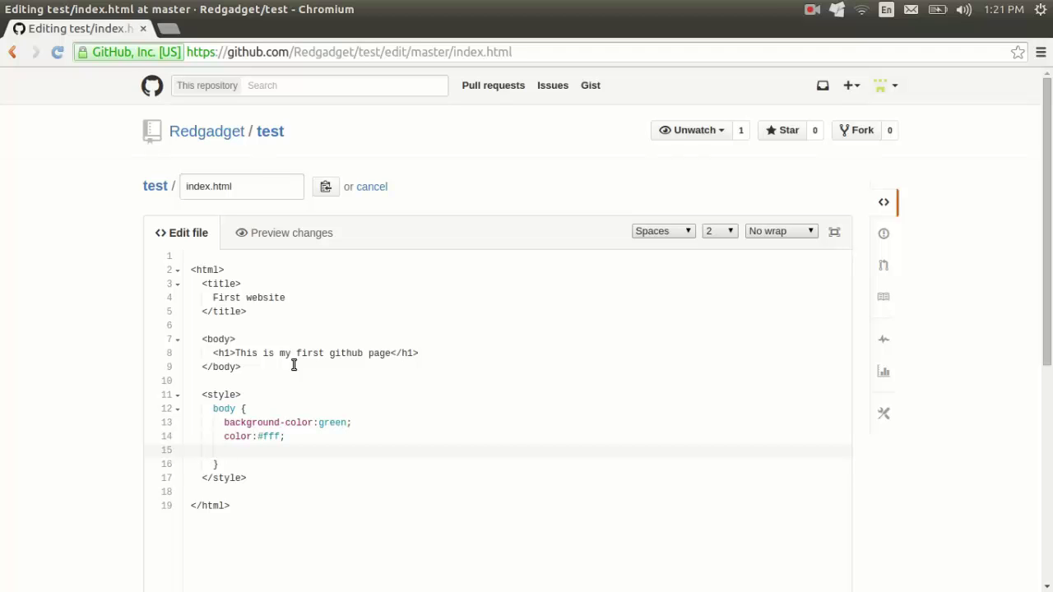
text(text-align:center)
scroll(415, 341, down, 3)
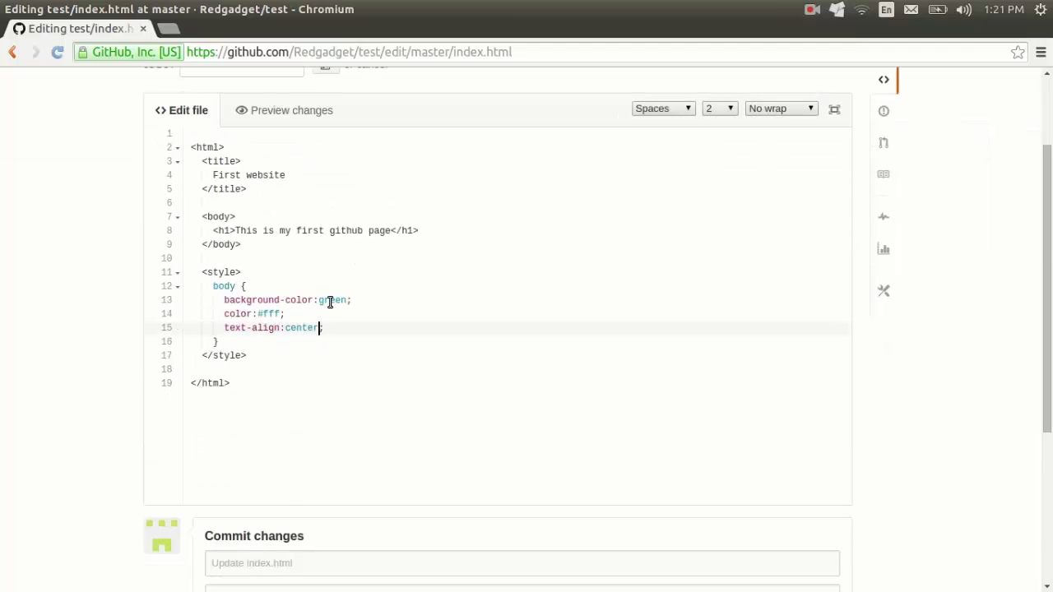
scroll(330, 304, down, 5)
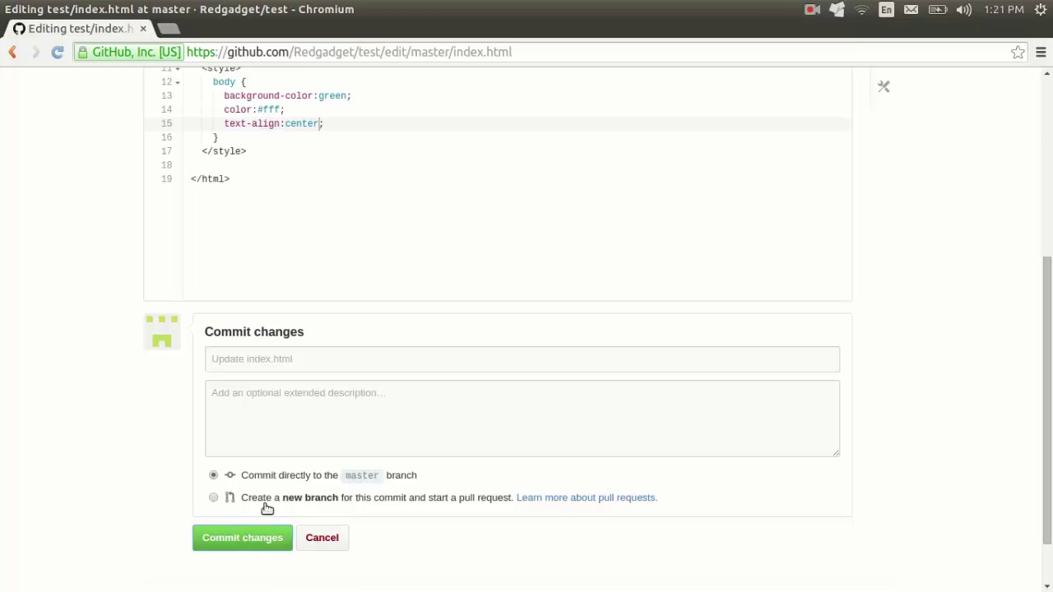
Step: Commit the edited index.html to master as 'Update index.html' and review the saved file
click(249, 538)
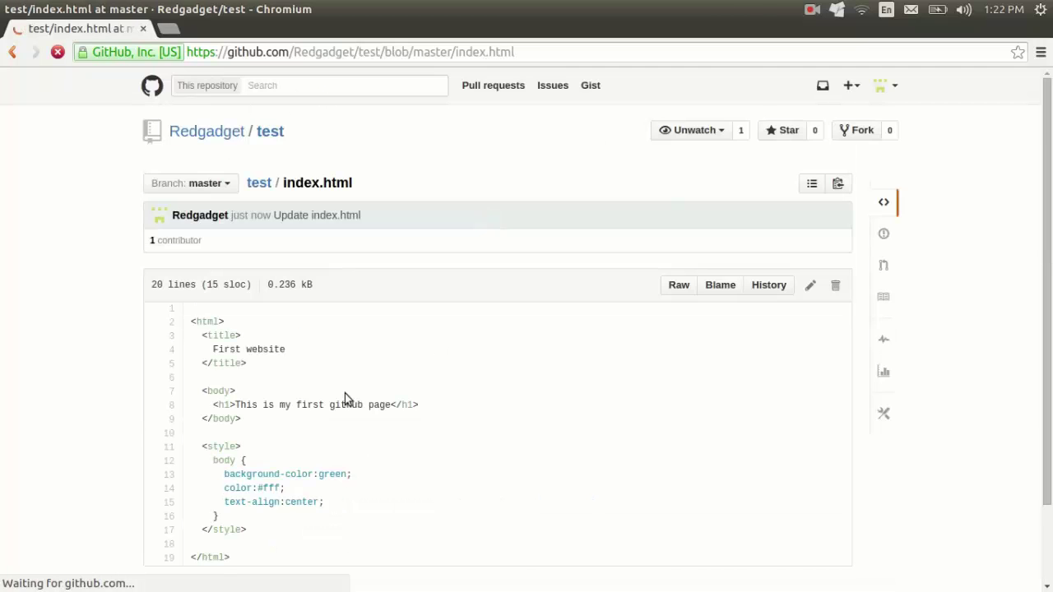
scroll(367, 391, down, 2)
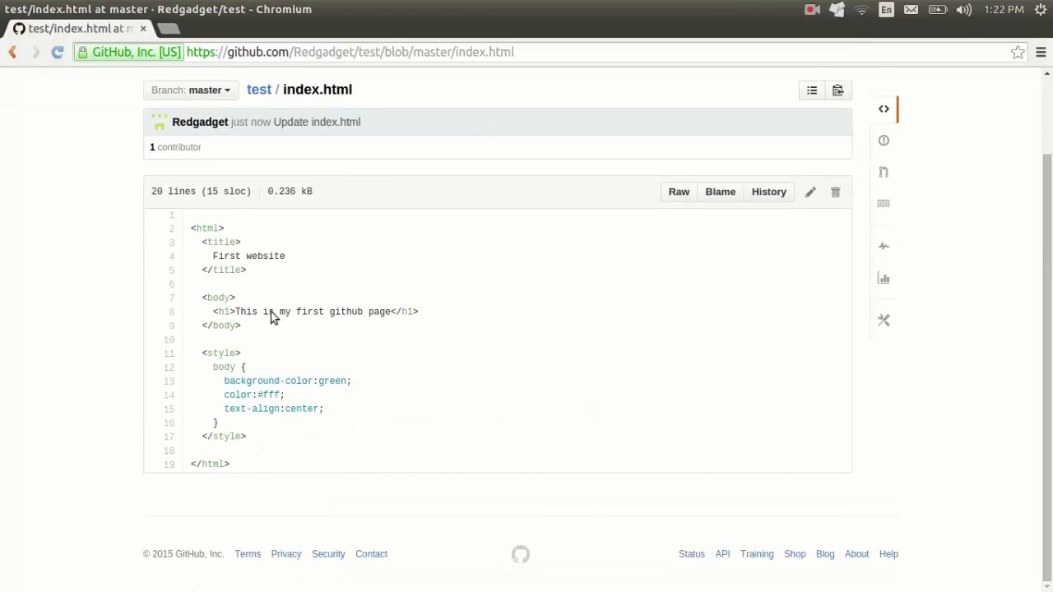
scroll(225, 261, up, 1)
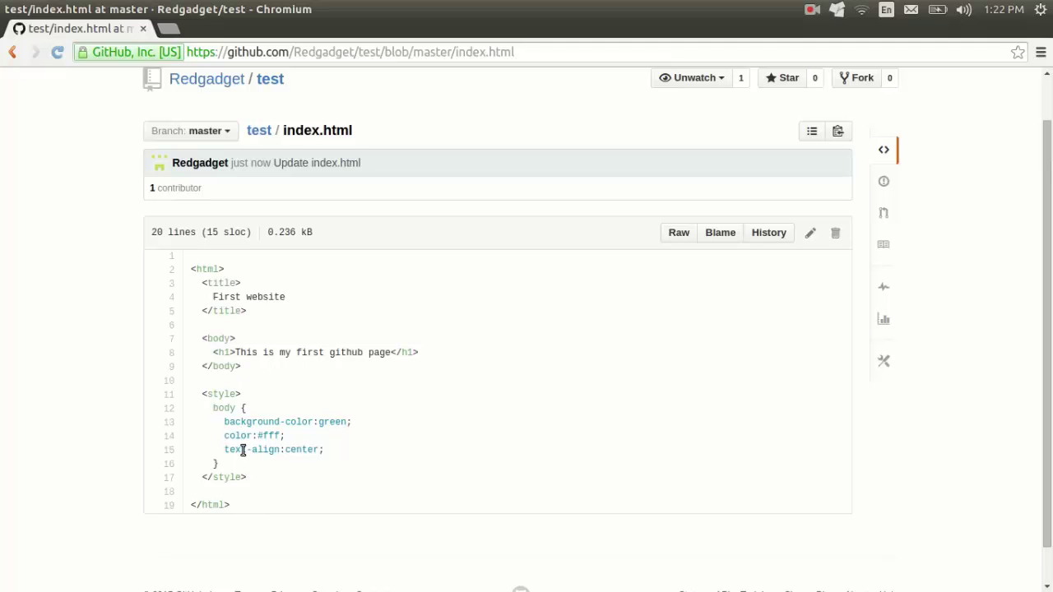
scroll(370, 344, up, 1)
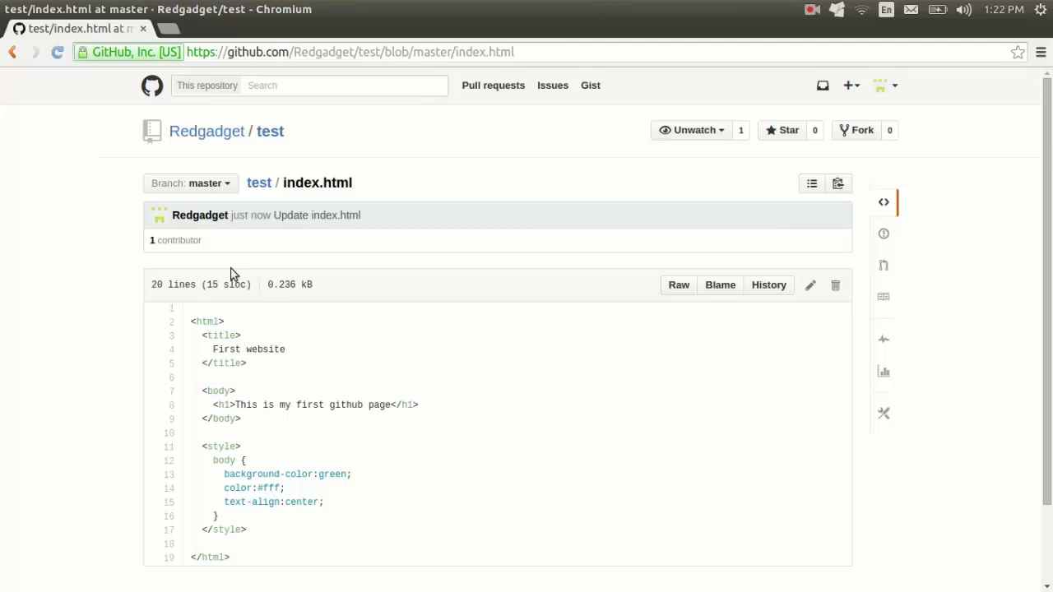
Step: Create a new gh-pages branch from master via the branch selector
click(223, 187)
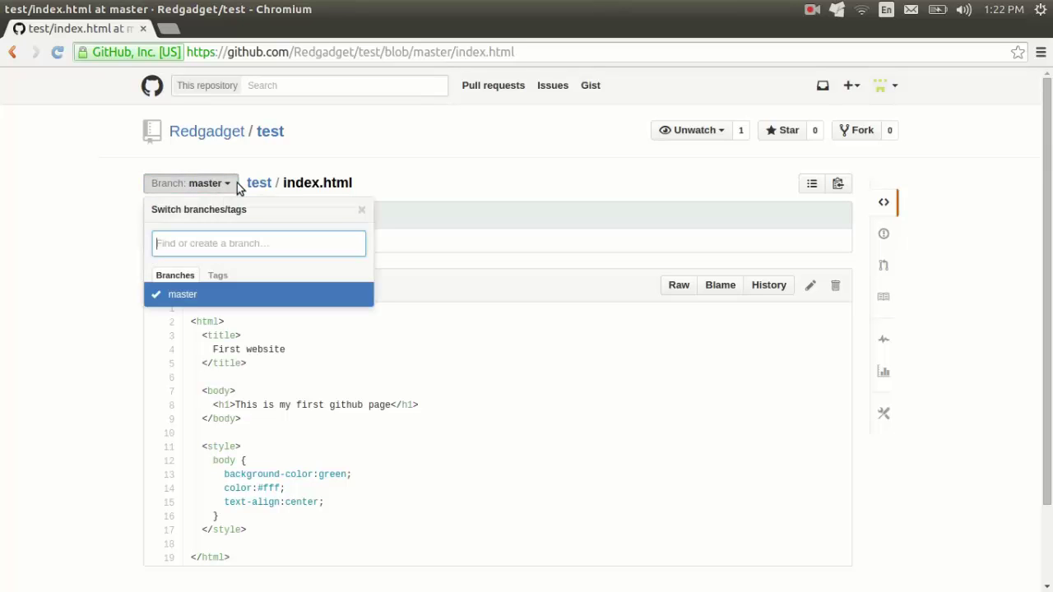
text(gh)
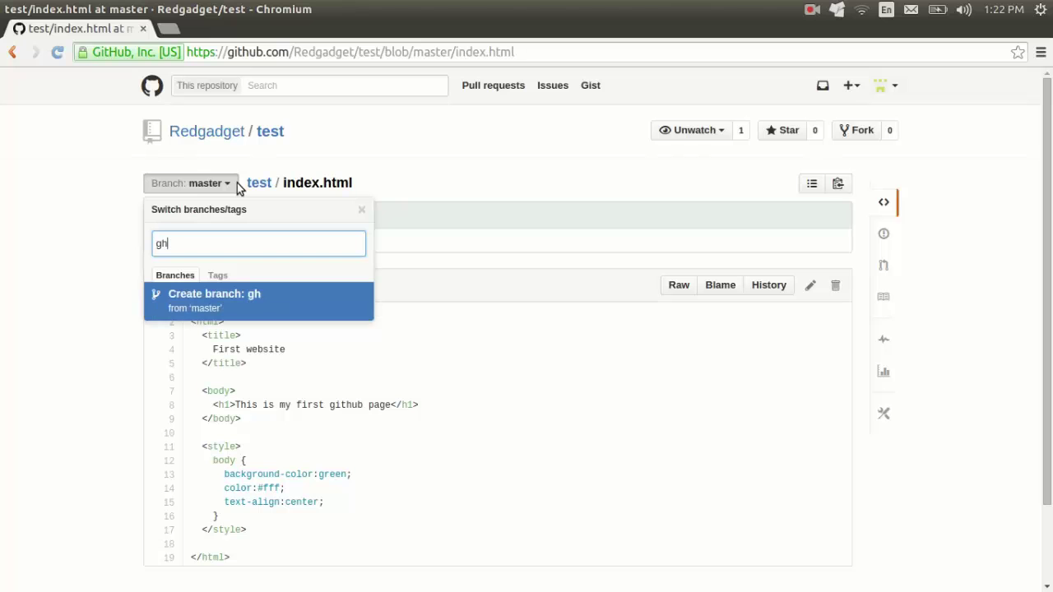
text(-pages)
key(Return)
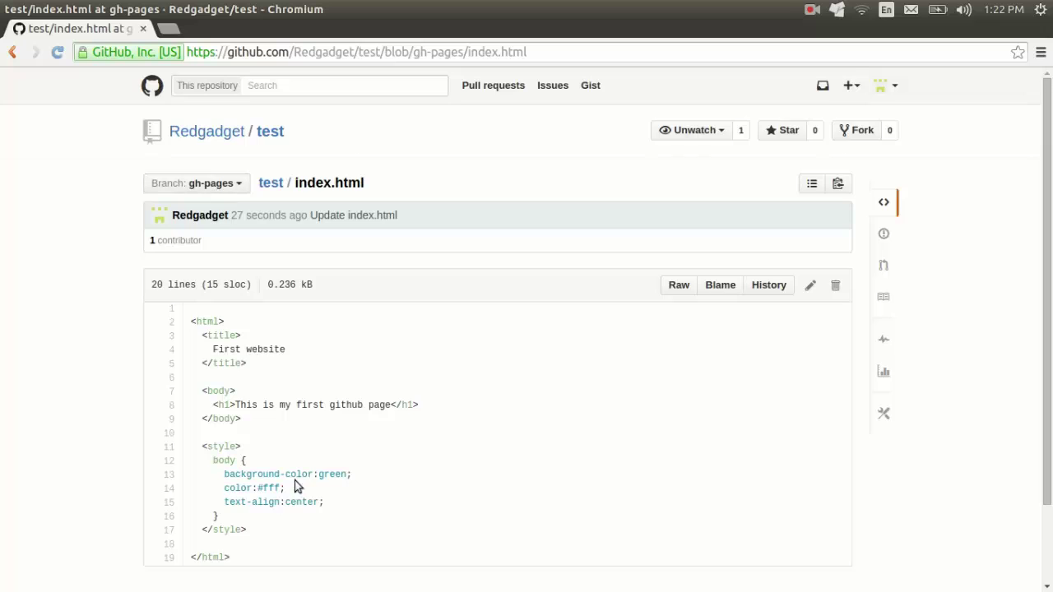
scroll(279, 415, down, 1)
scroll(625, 454, up, 1)
Step: Find the GitHub Pages section in repository settings and open redgadget.github.io/test in a background tab
click(884, 415)
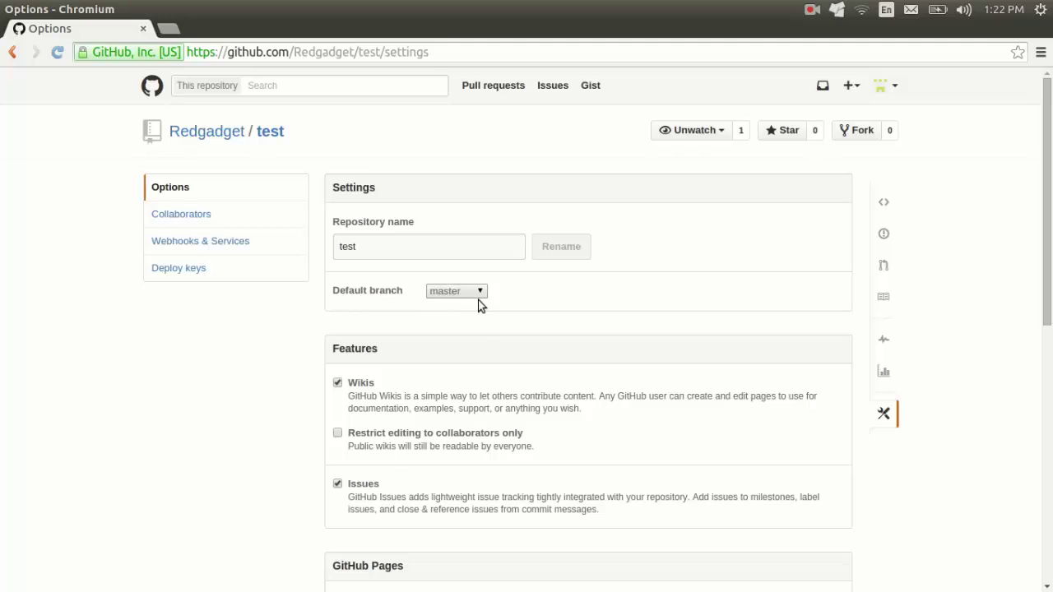
scroll(505, 345, down, 1)
scroll(477, 342, down, 2)
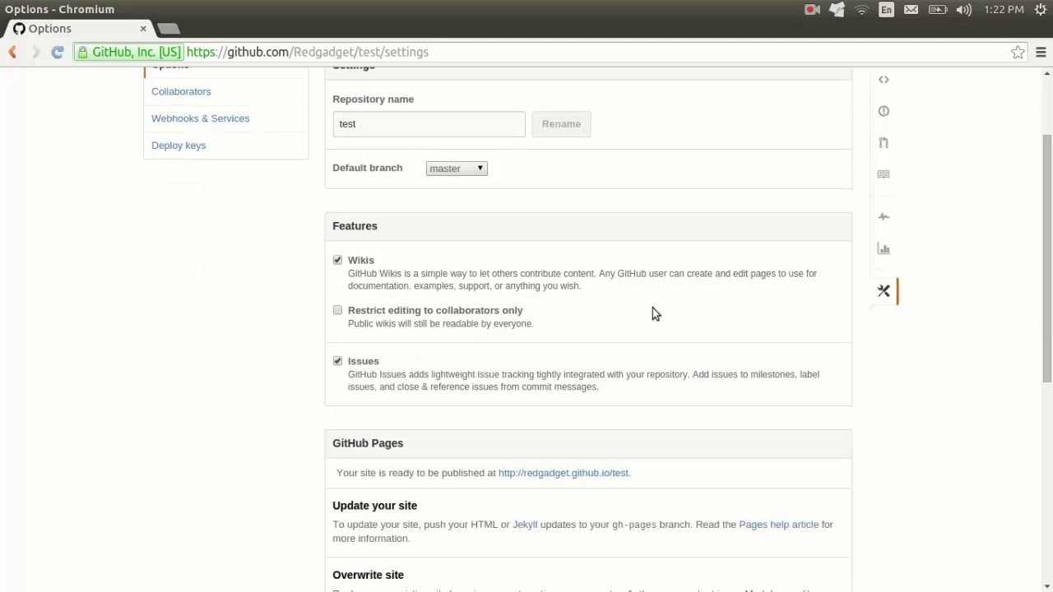
scroll(626, 342, down, 3)
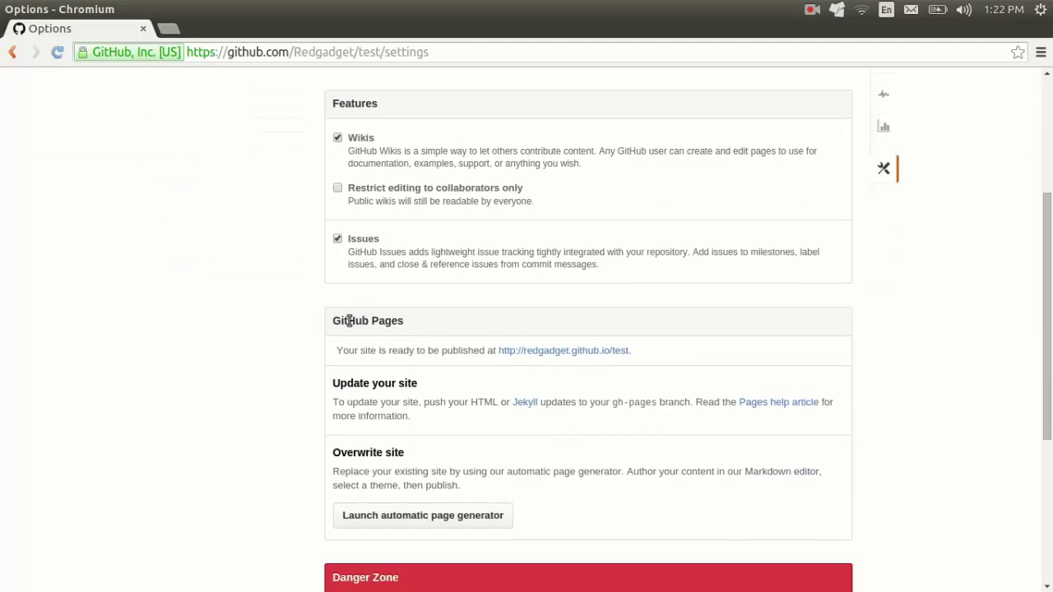
drag(333, 322, 408, 323)
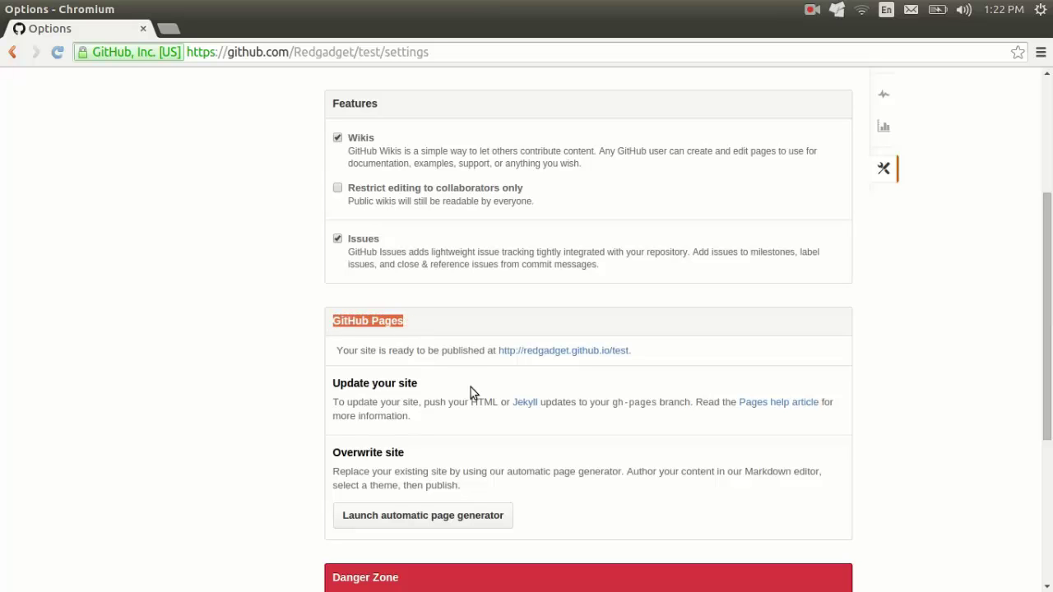
click(737, 362)
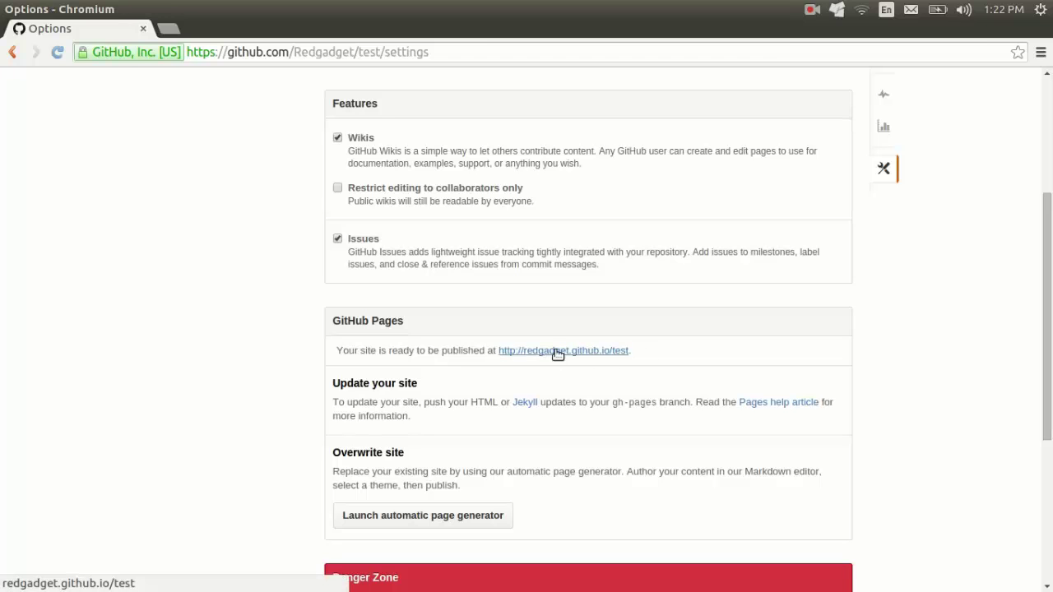
middle_click(557, 352)
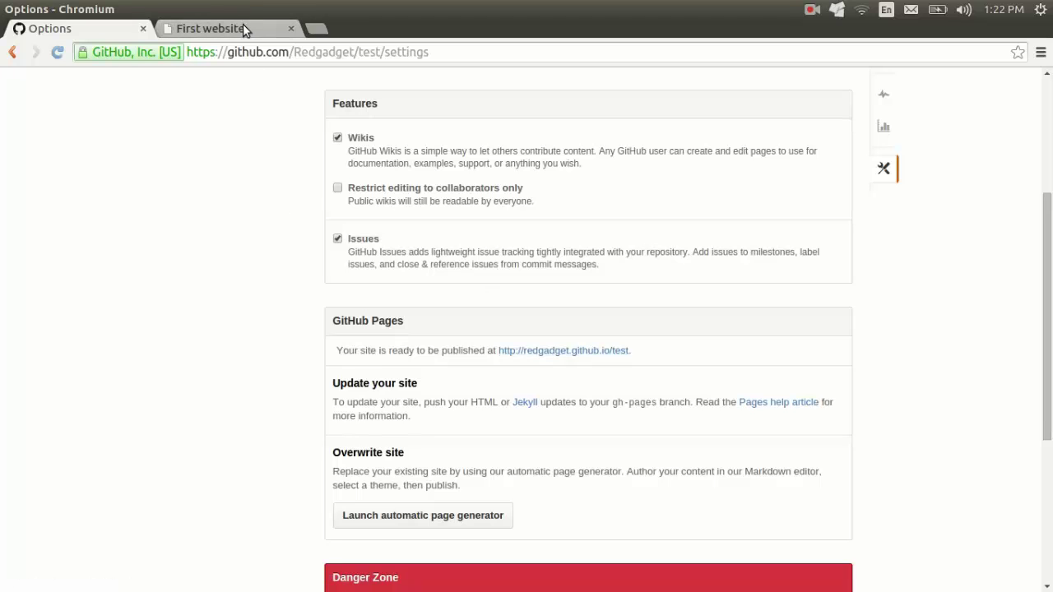
Step: Switch to the 'First website' tab and select its heading text and site address
click(243, 25)
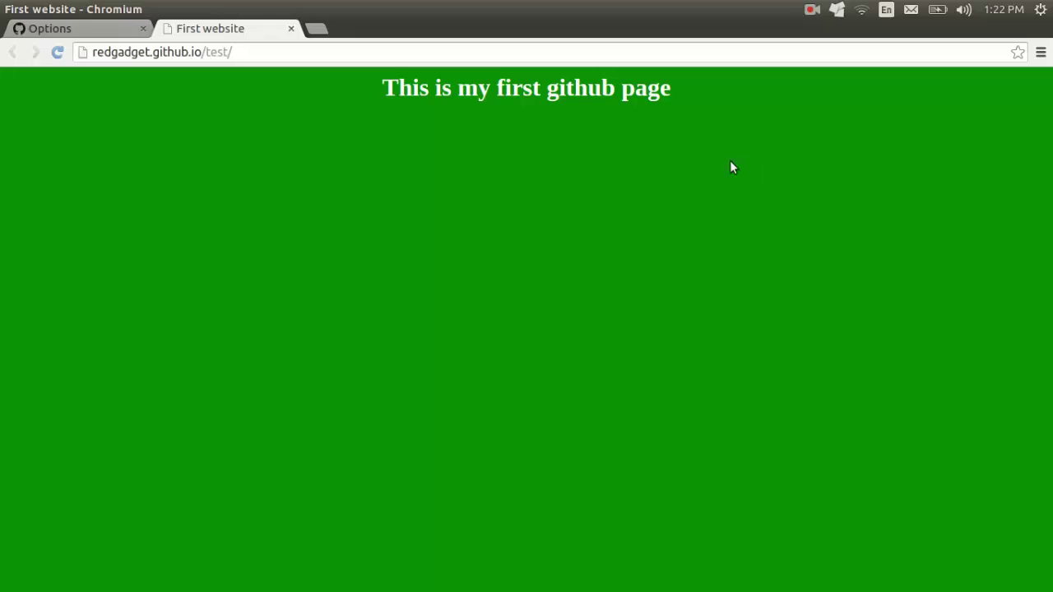
drag(383, 87, 741, 97)
drag(247, 53, 88, 59)
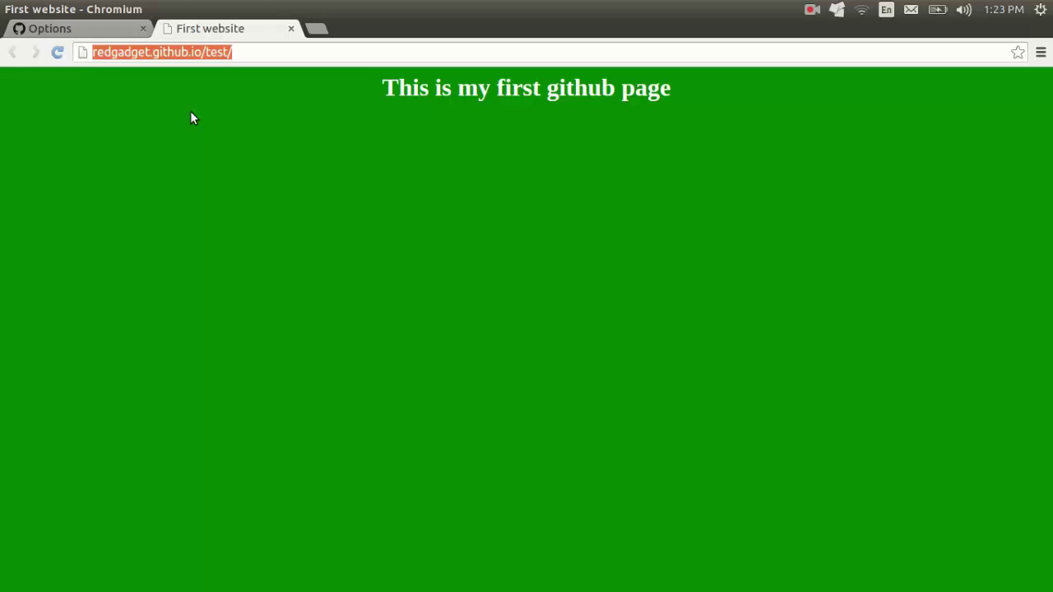
Step: Go to webjeda.com in a new tab and scroll through its portfolio page
click(316, 29)
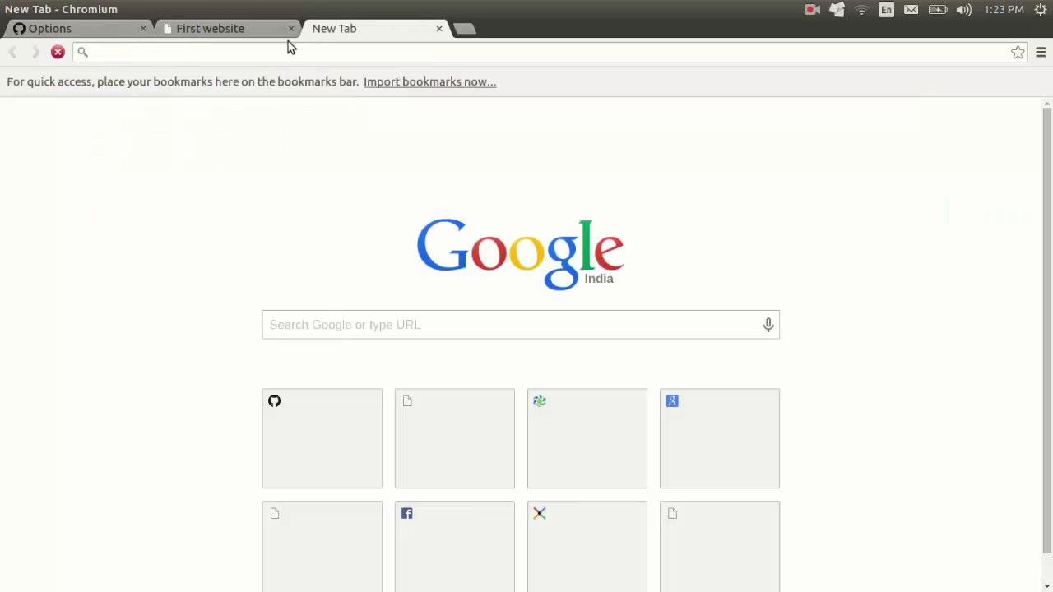
text(webj)
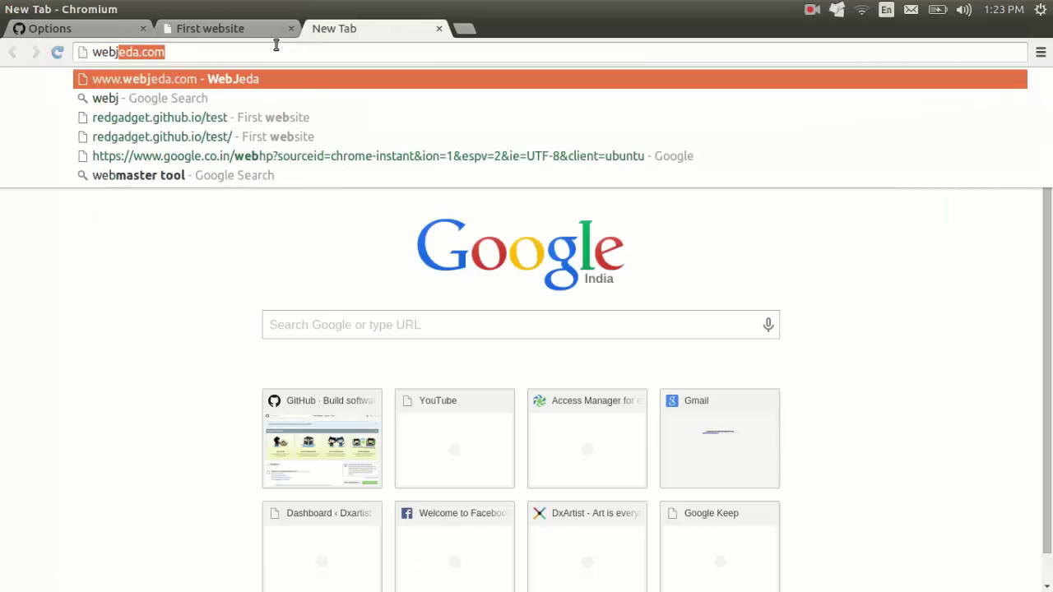
text(eda)
key(Return)
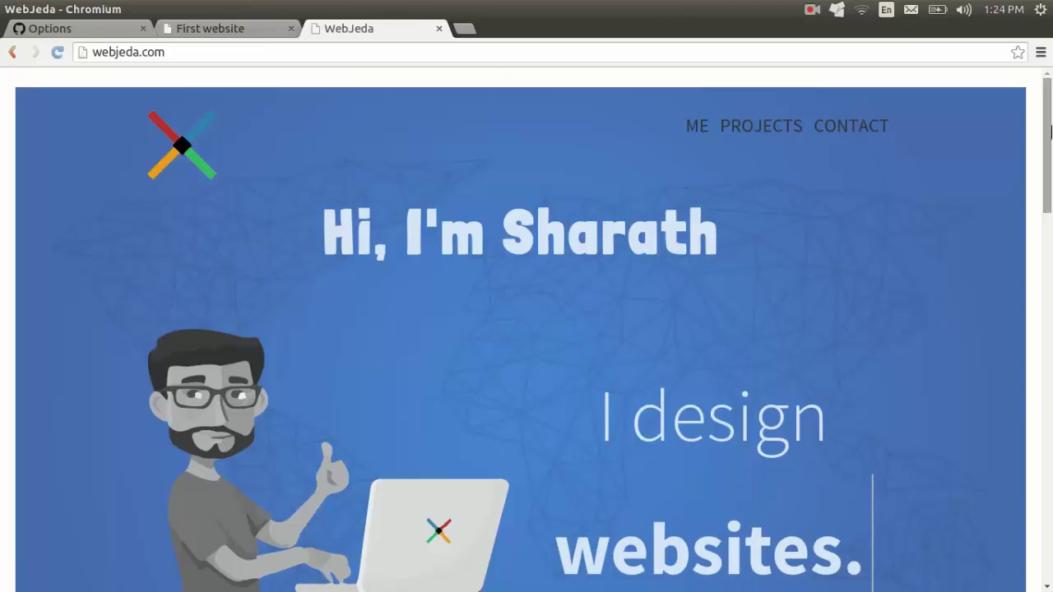
scroll(1050, 124, down, 4)
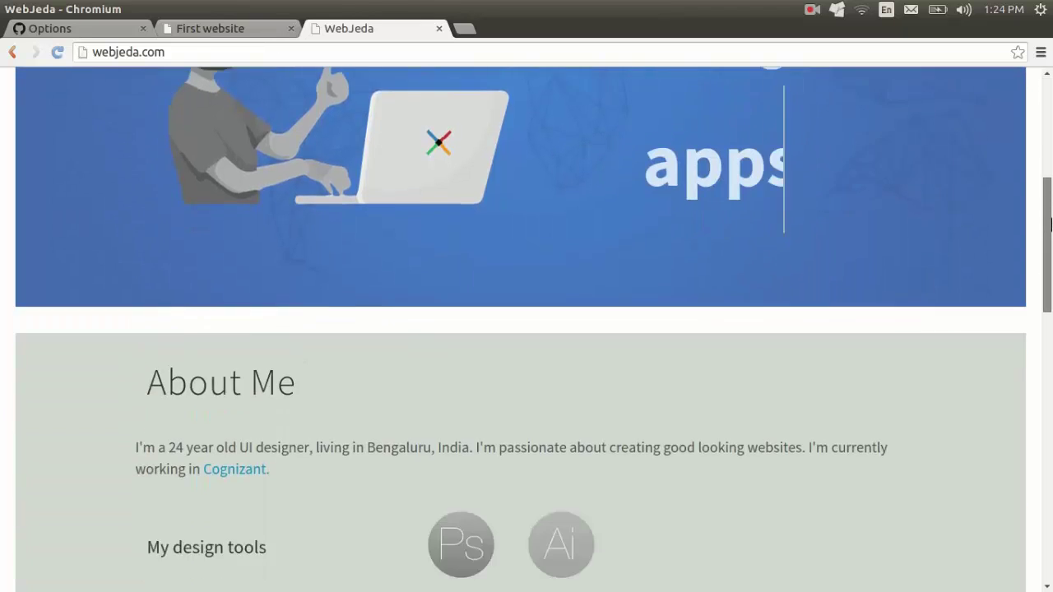
scroll(1047, 164, up, 4)
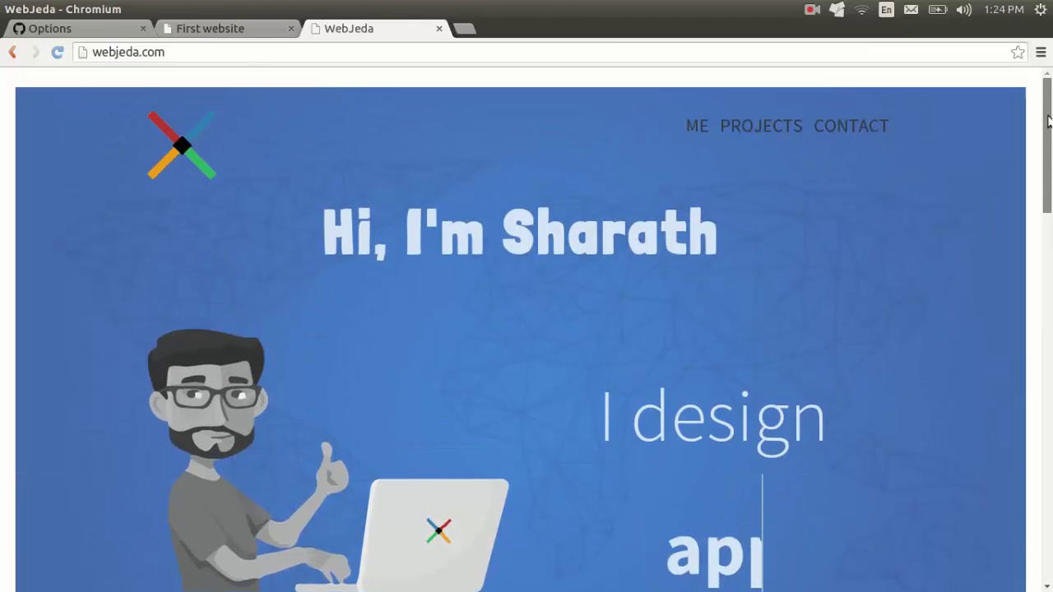
drag(1047, 121, 1051, 293)
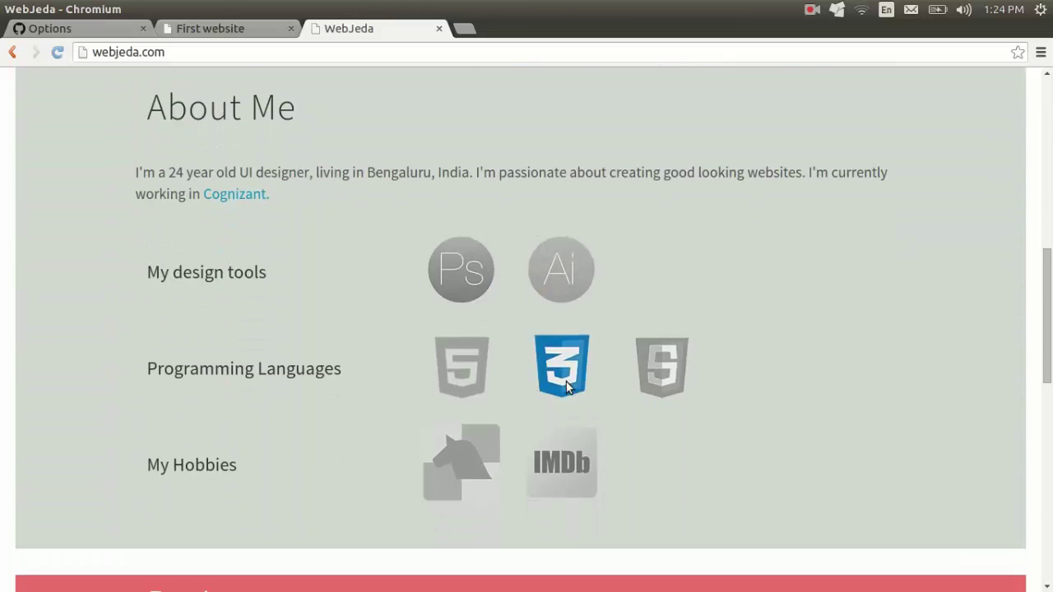
drag(1049, 302, 1049, 118)
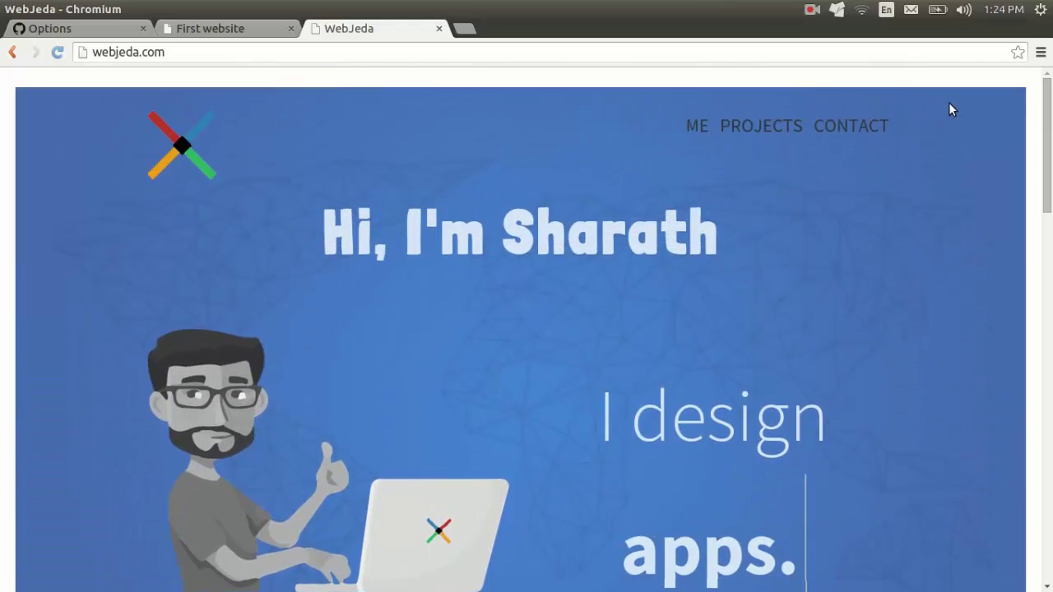